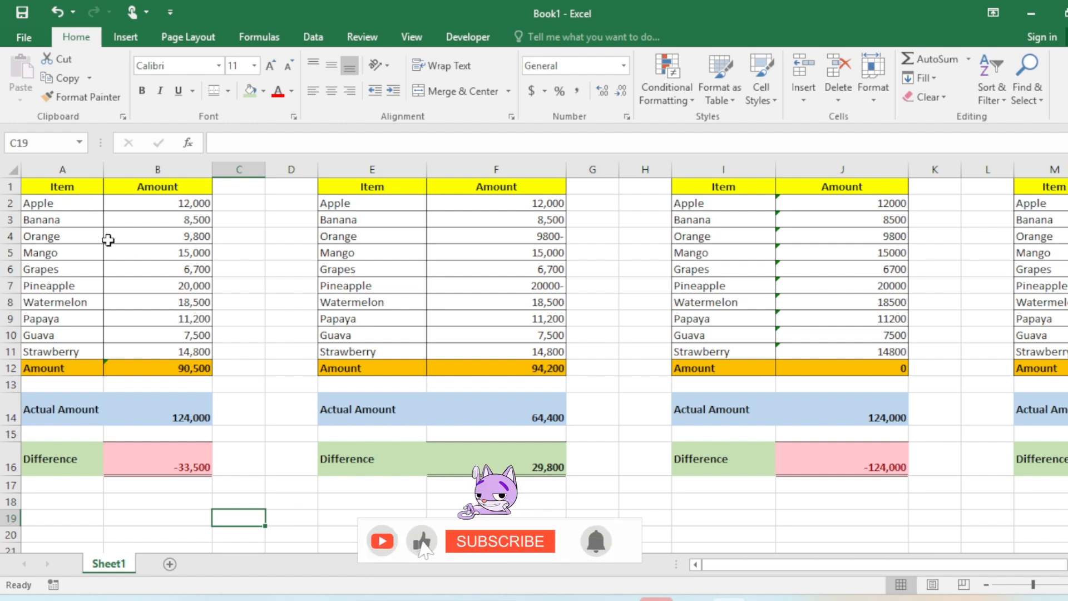
Inspect the first table's amounts, the Amount total, Actual Amount and Difference cells and their formulas
drag(62, 201, 183, 351)
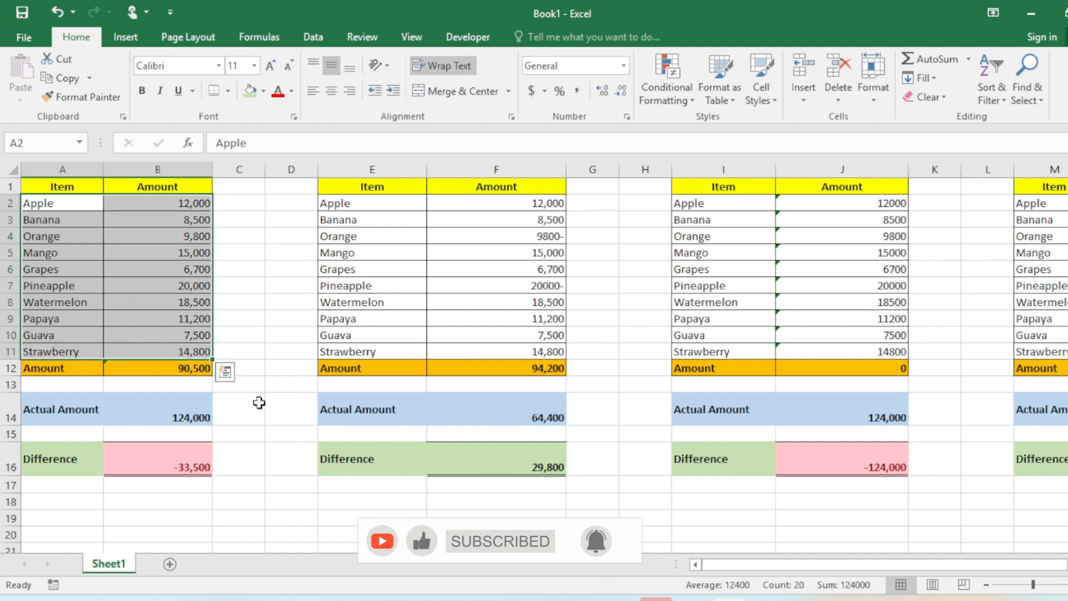
click(259, 403)
click(176, 418)
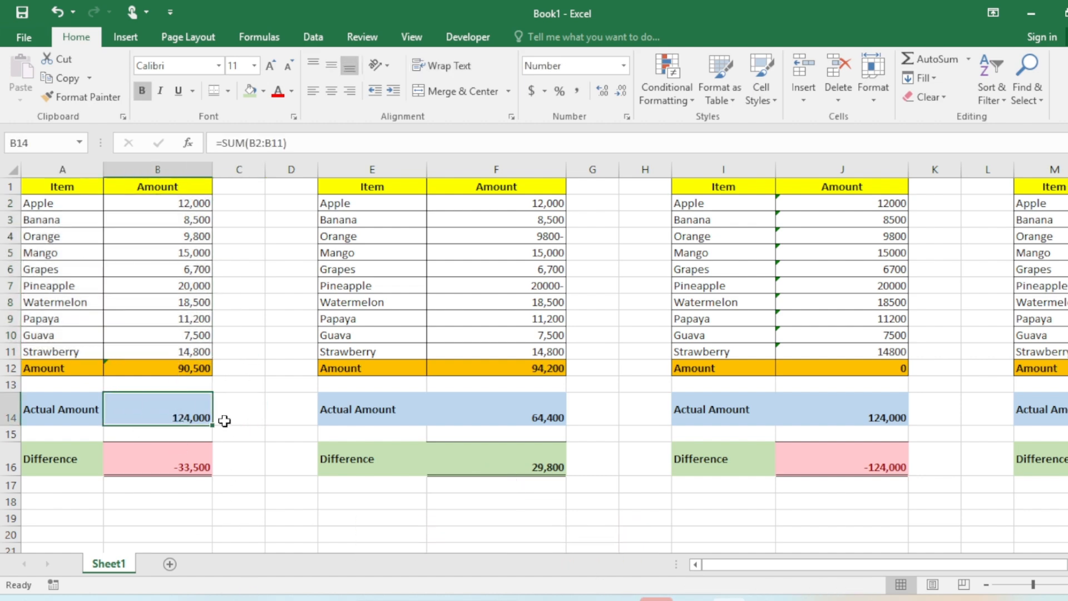
click(189, 370)
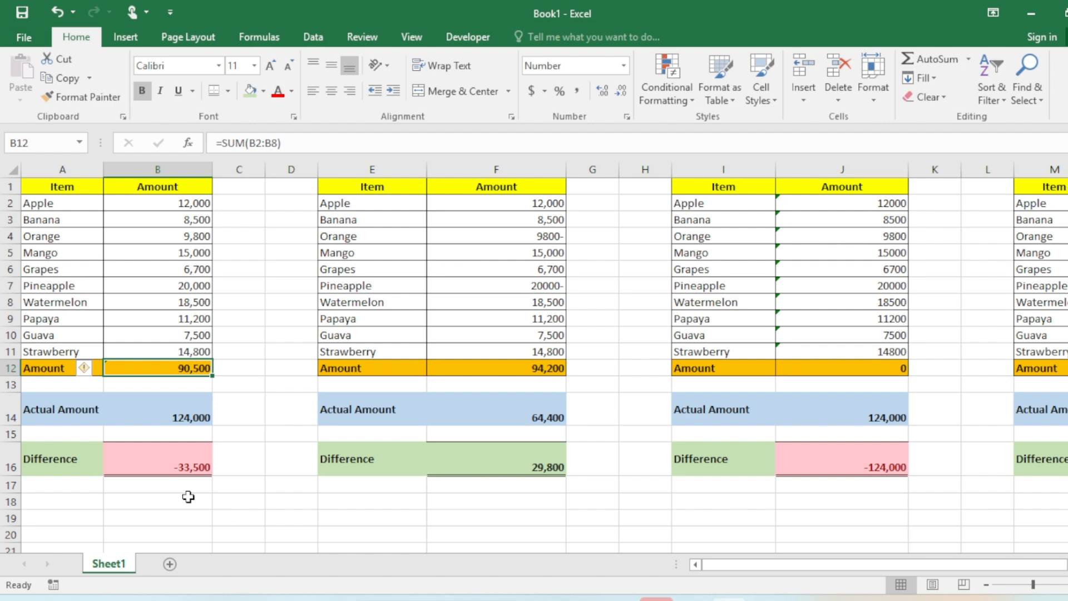
click(160, 470)
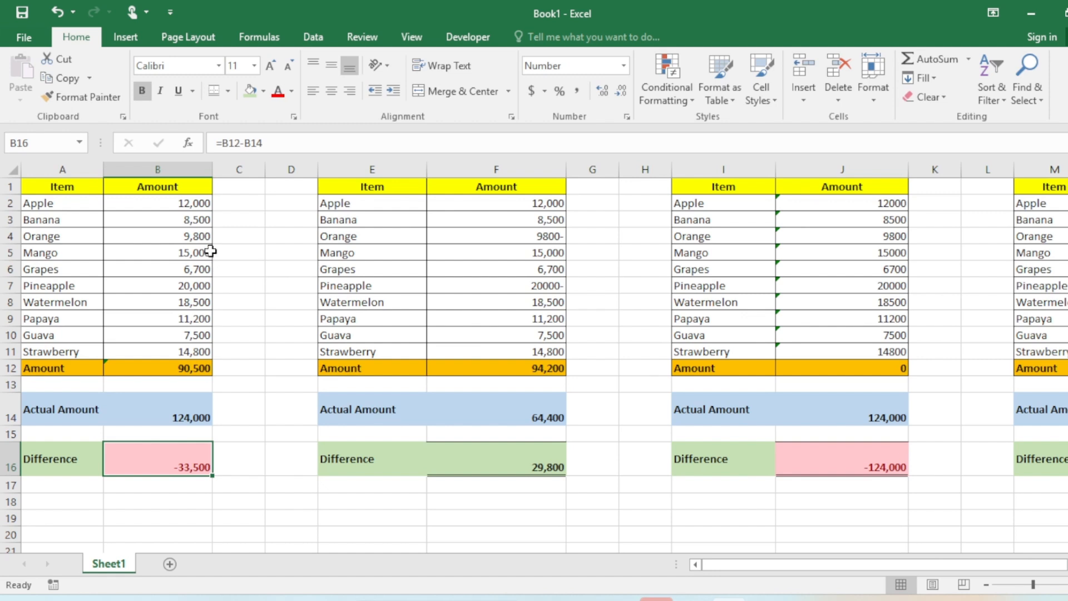
drag(191, 211, 200, 350)
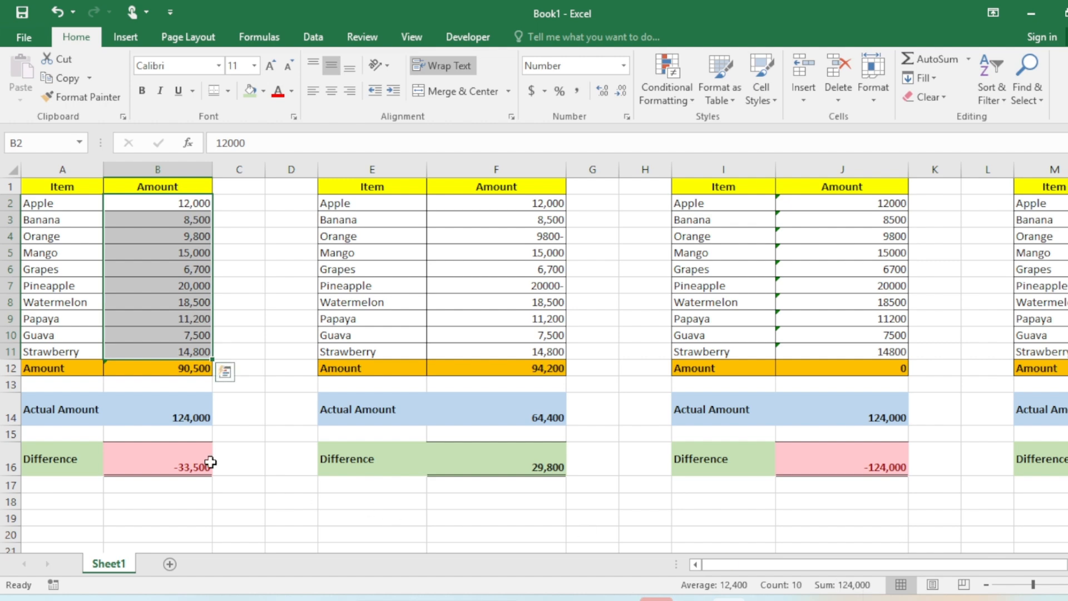
click(179, 370)
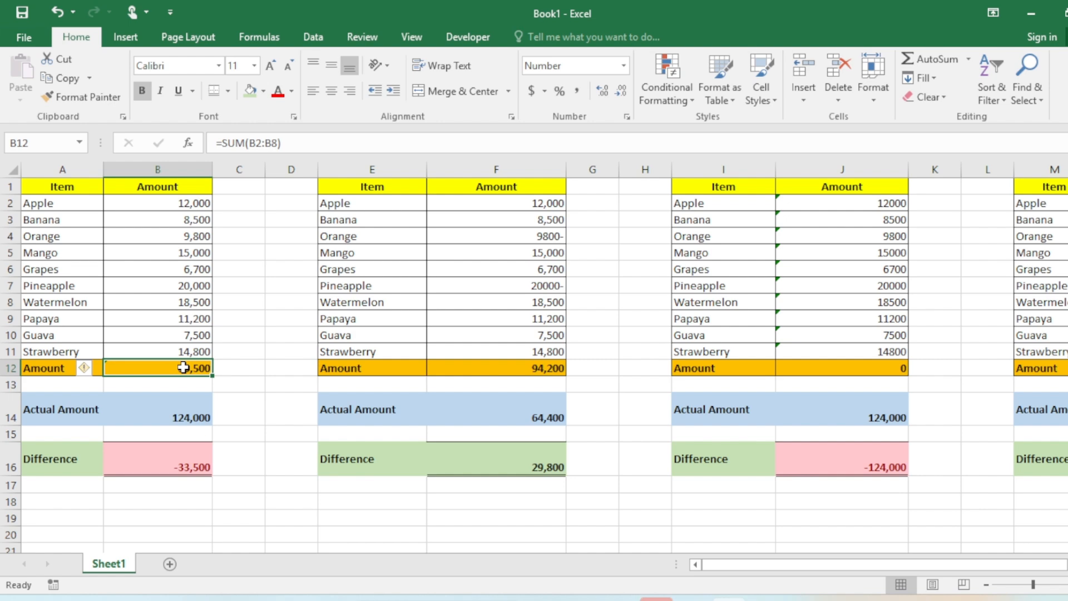
Extend the Amount total formula in B12 so it sums B2:B11
double_click(183, 368)
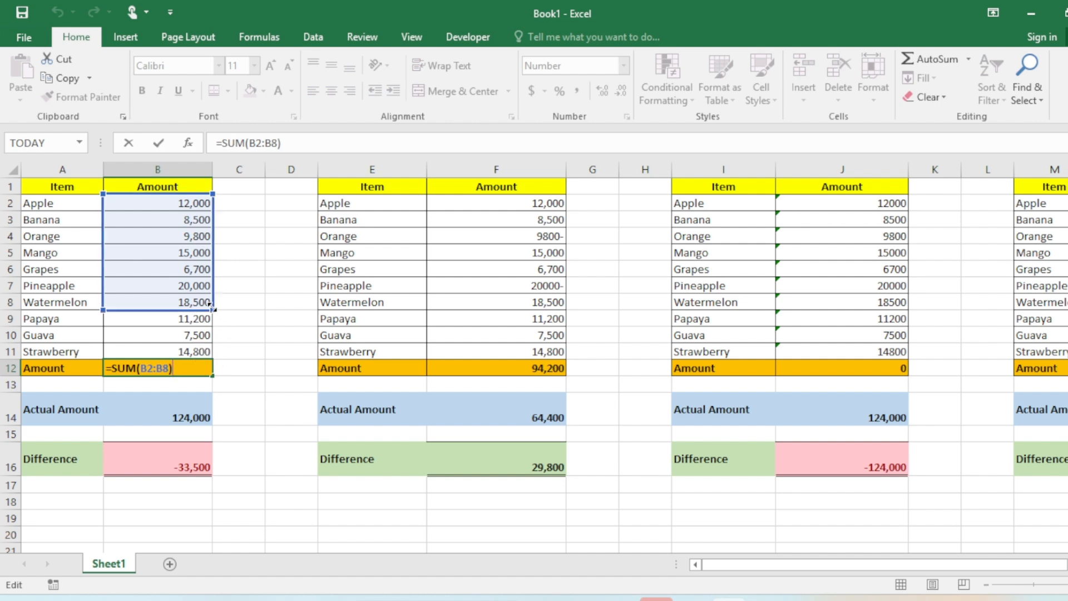
drag(209, 304, 213, 352)
click(174, 368)
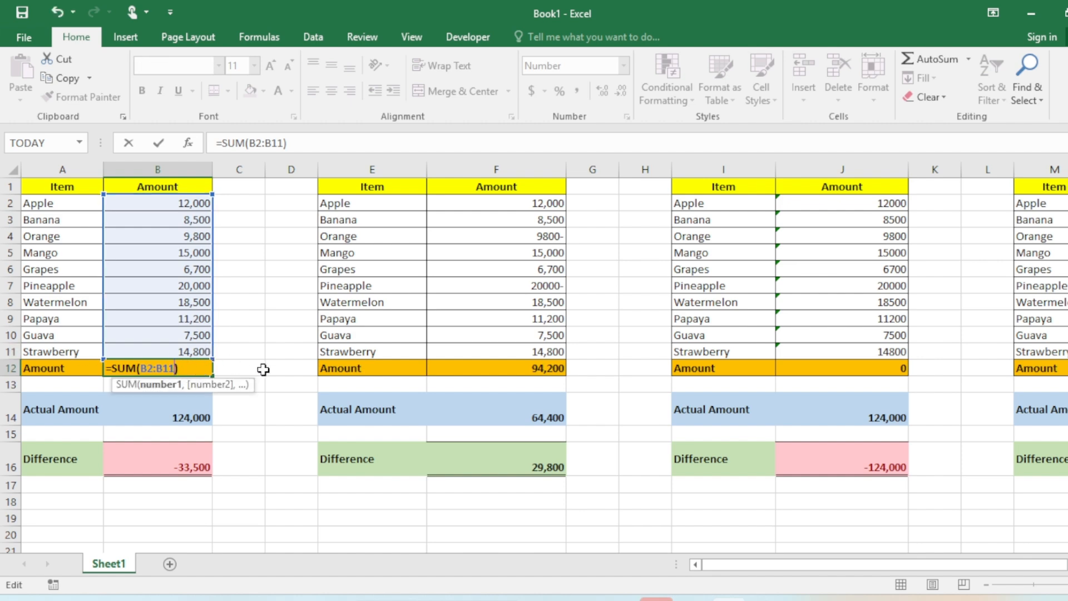
key(Return)
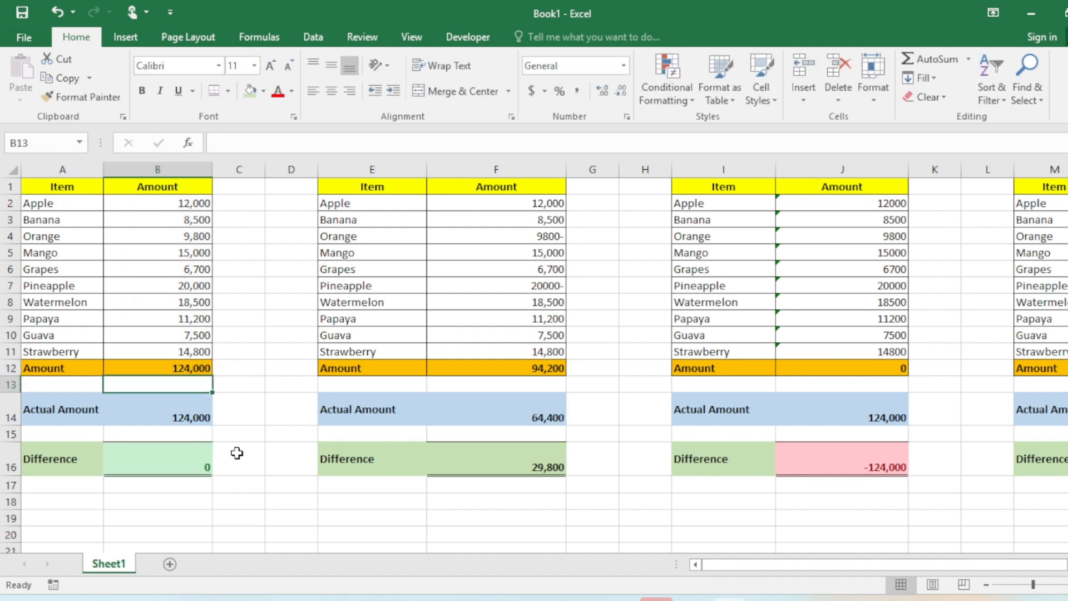
Review the total and difference formulas in both tables and the second table's Amount values
click(210, 465)
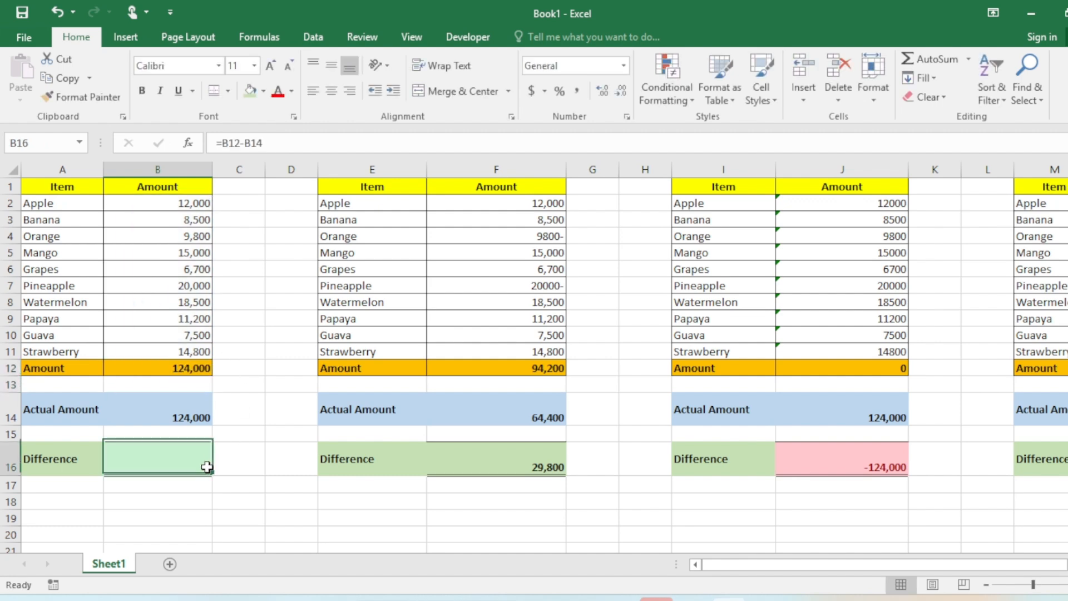
click(176, 368)
double_click(174, 368)
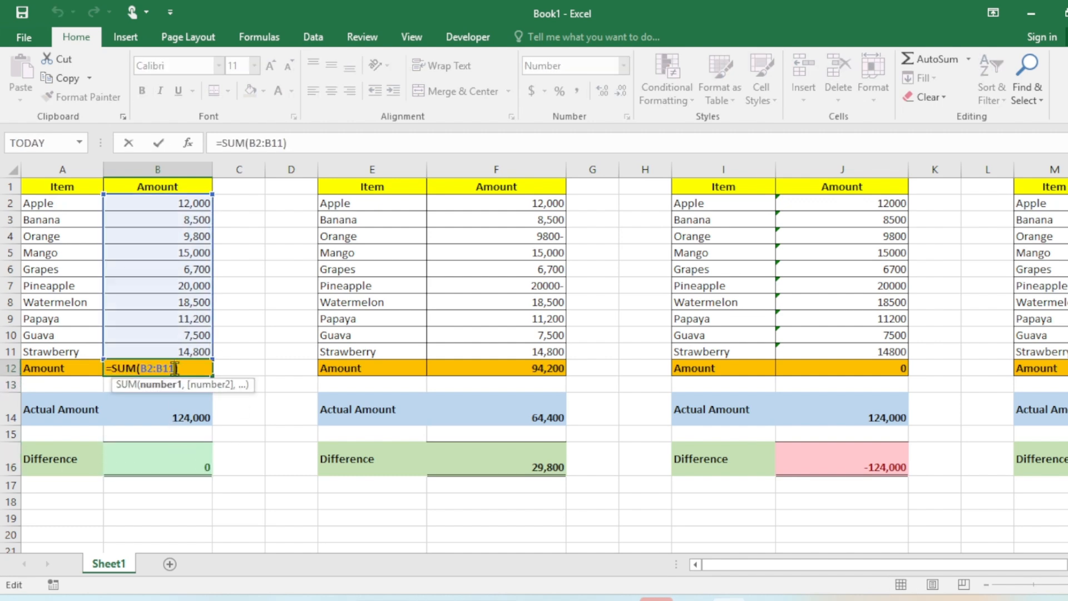
key(Escape)
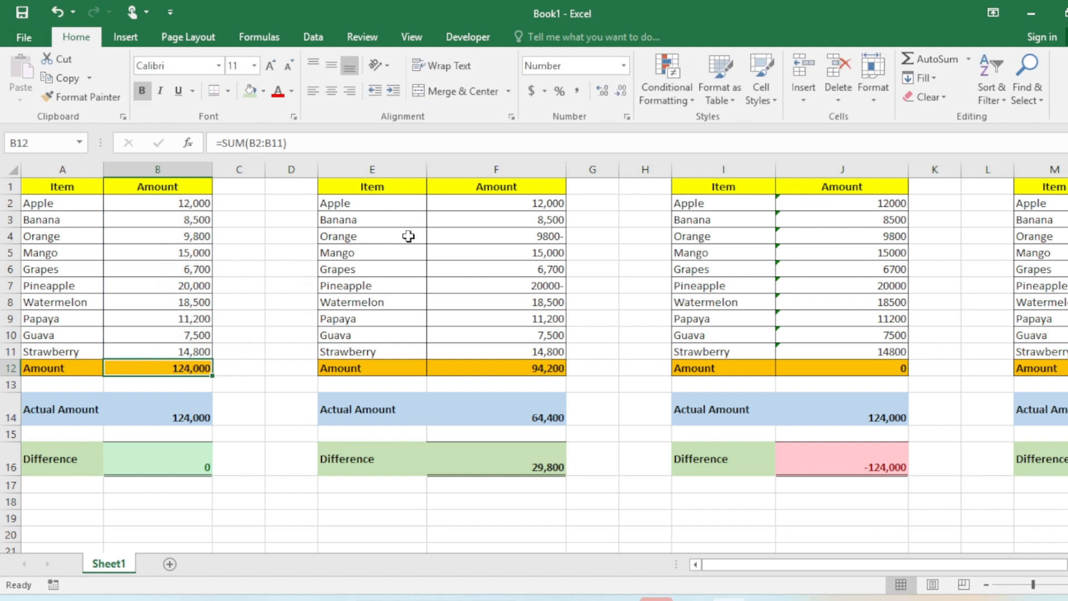
click(363, 411)
click(501, 424)
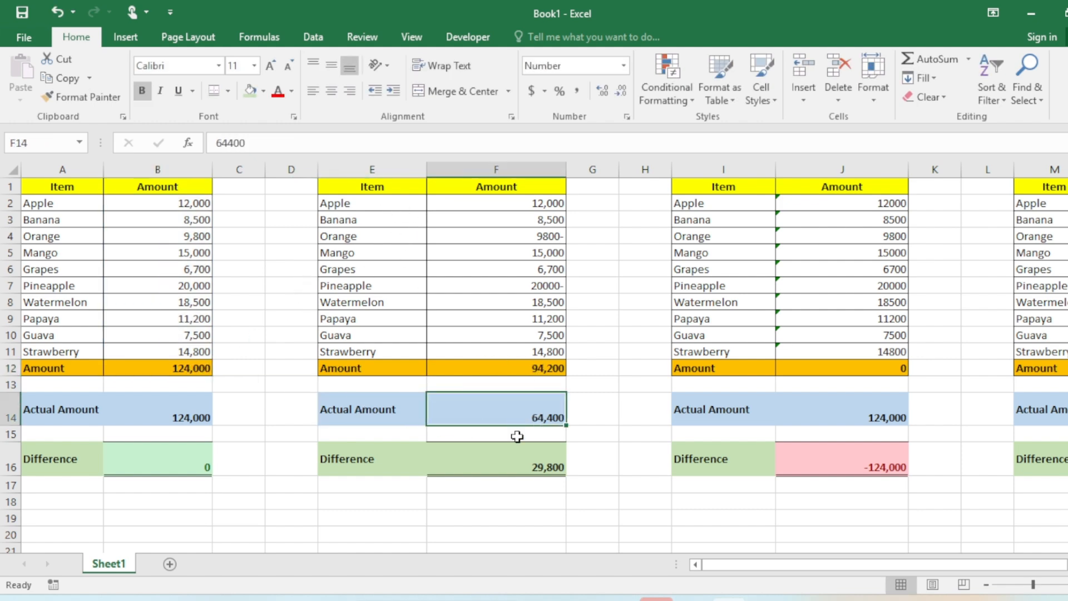
click(546, 466)
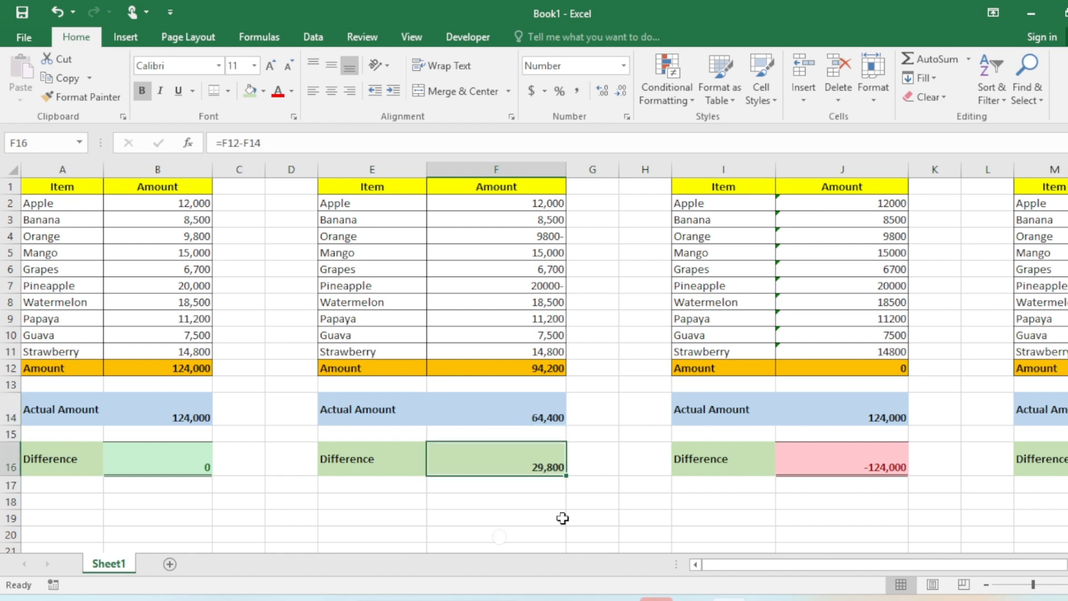
double_click(561, 369)
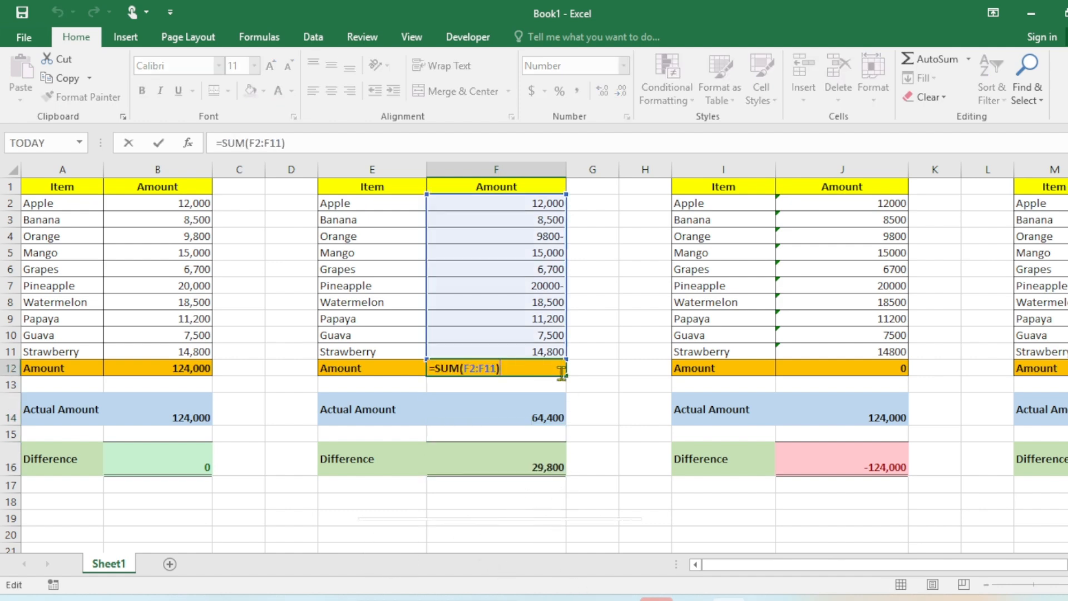
key(Escape)
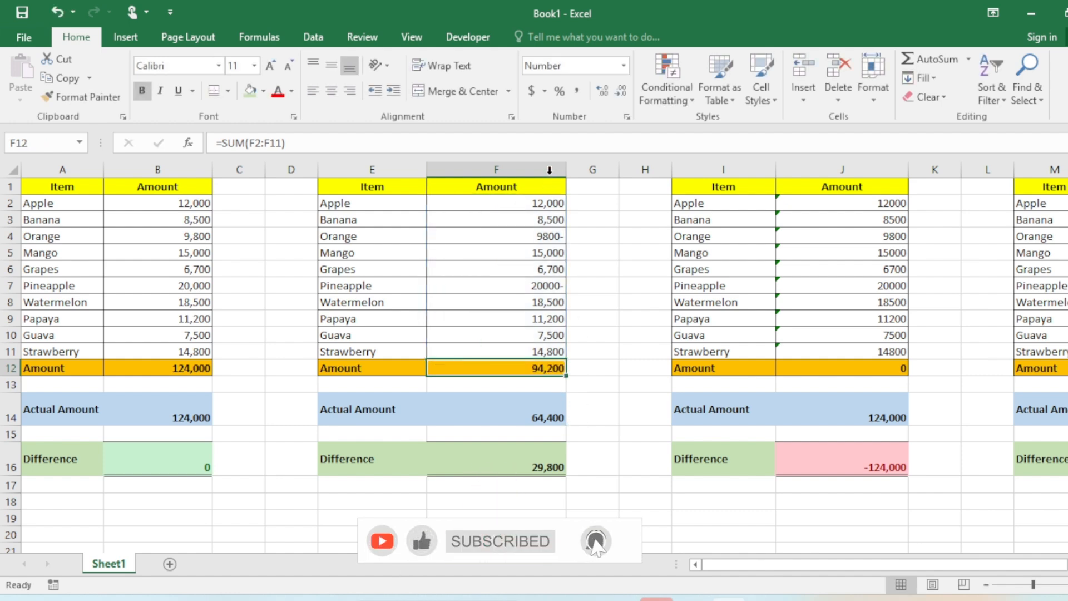
drag(496, 202, 492, 352)
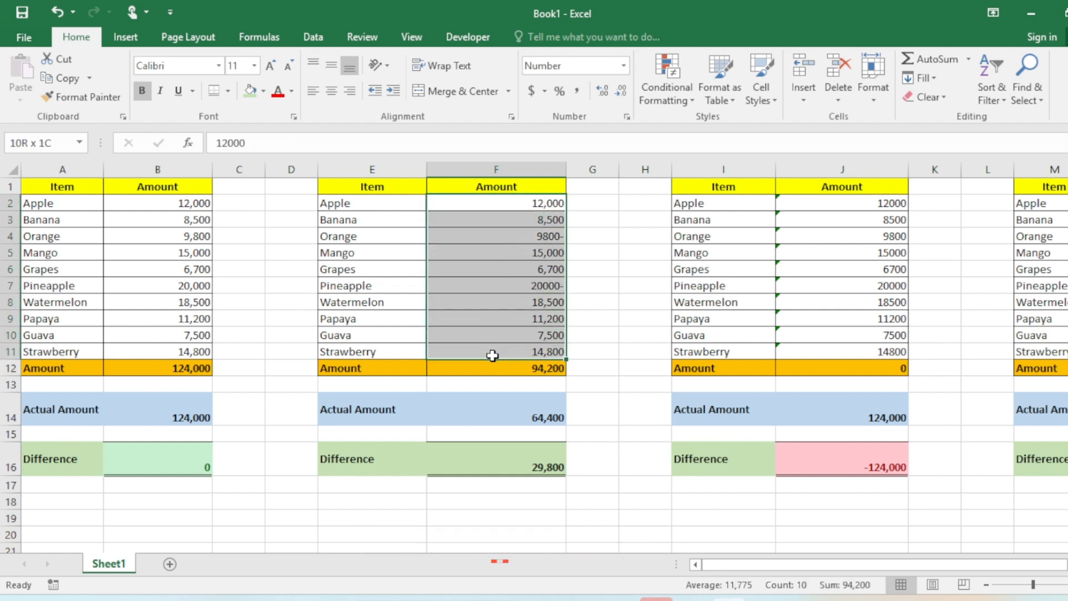
Enter =ISNUMBER(F2) in G2 to test whether the first amount is a number
click(584, 203)
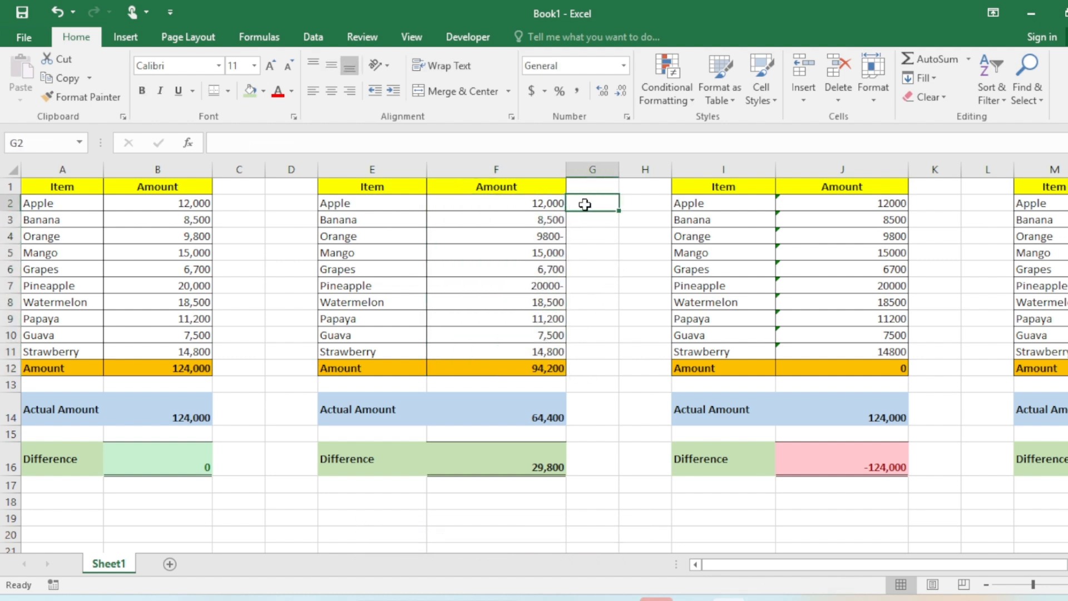
text(=isn)
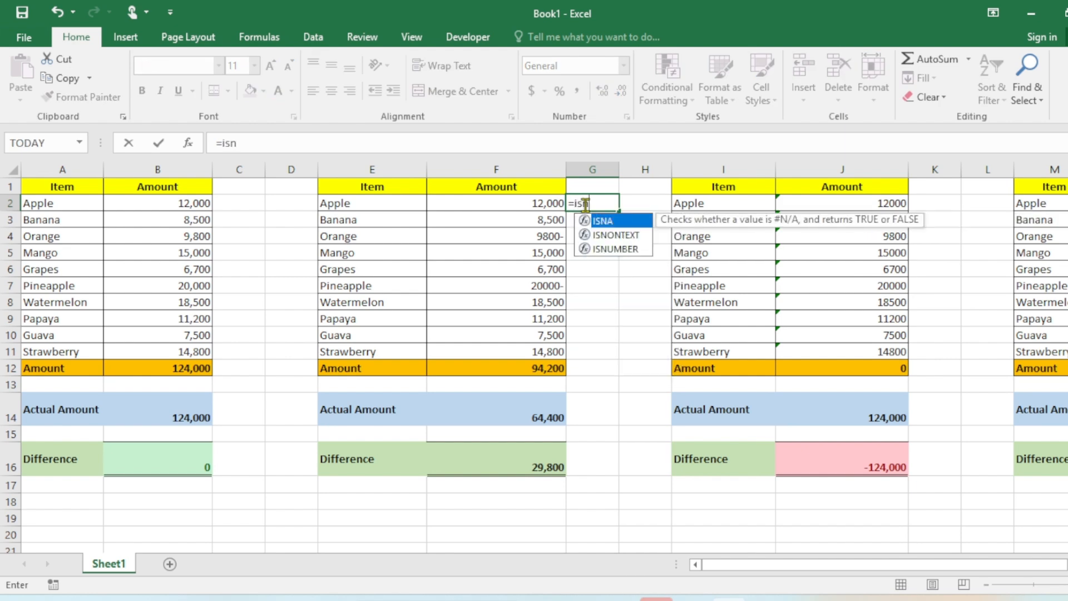
text(umber)
key(Tab)
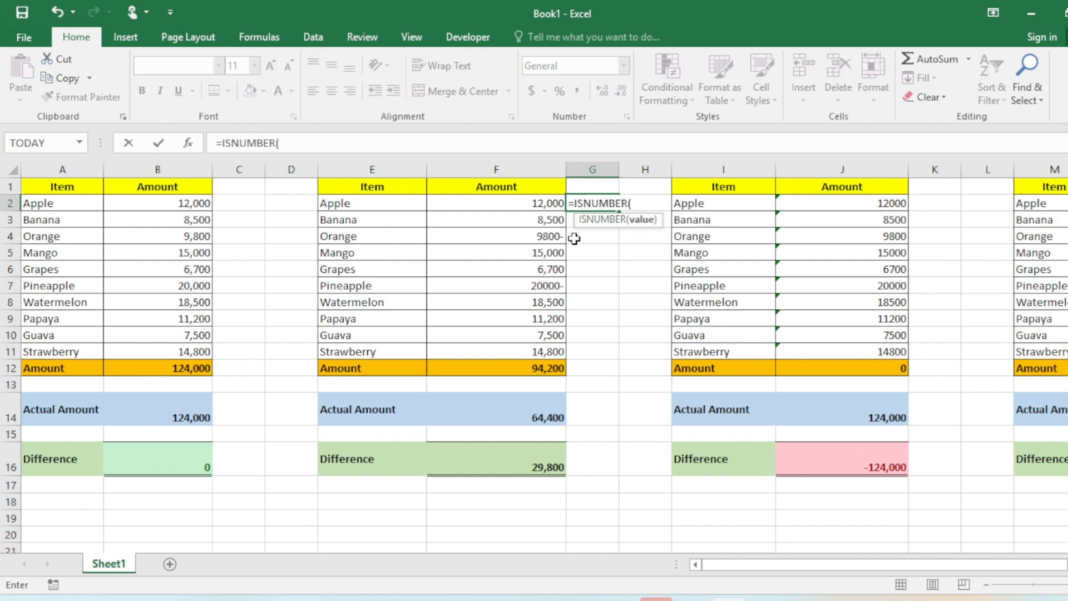
click(542, 202)
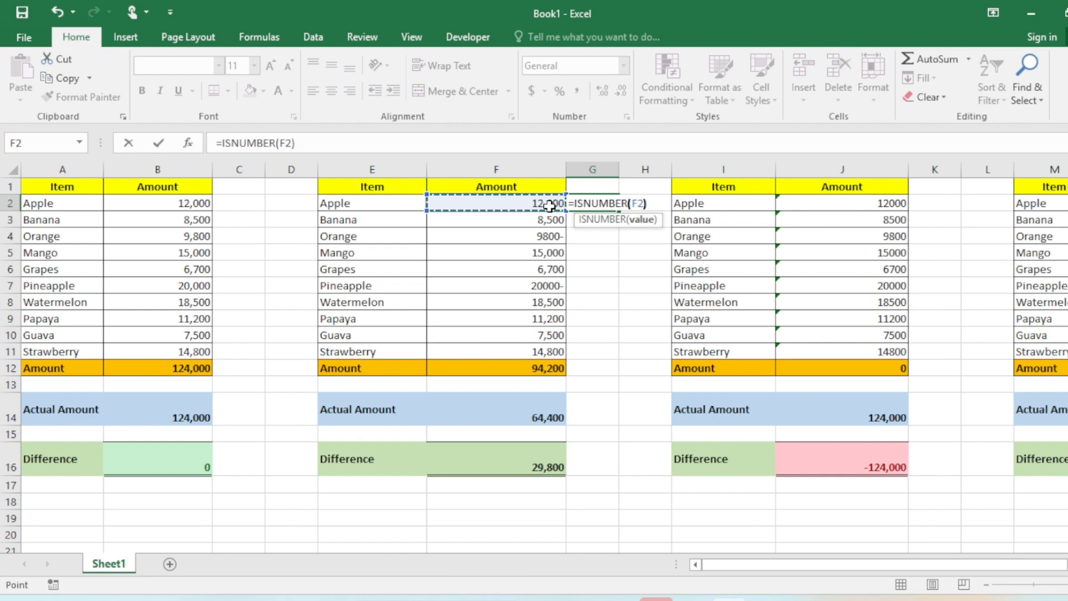
text())
key(ctrl+Return)
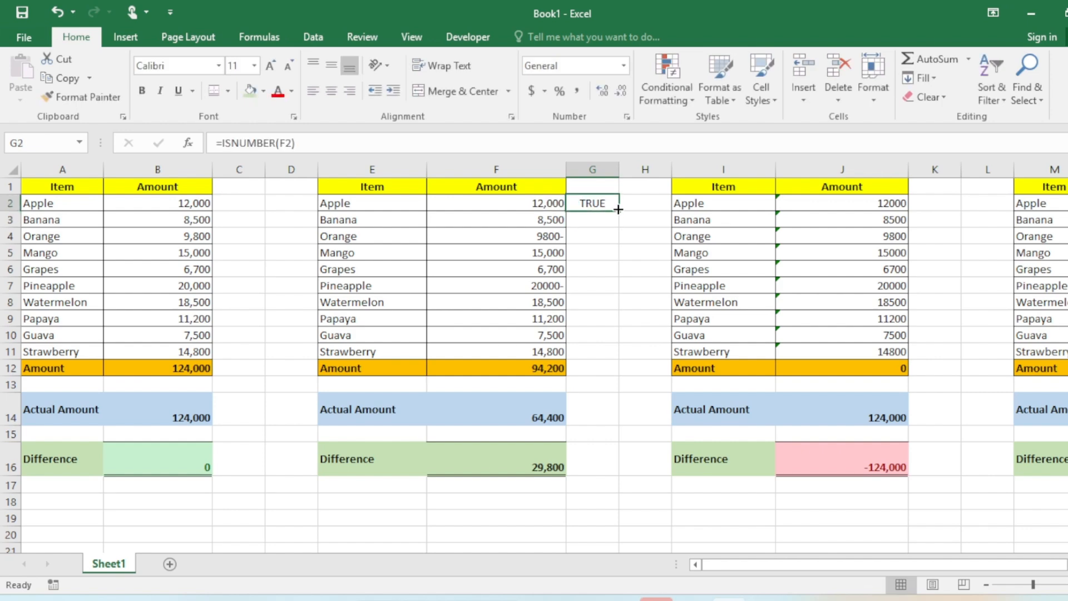
Fill the ISNUMBER formula down through G11 and check the flagged Orange and Pineapple amounts
drag(618, 209, 612, 361)
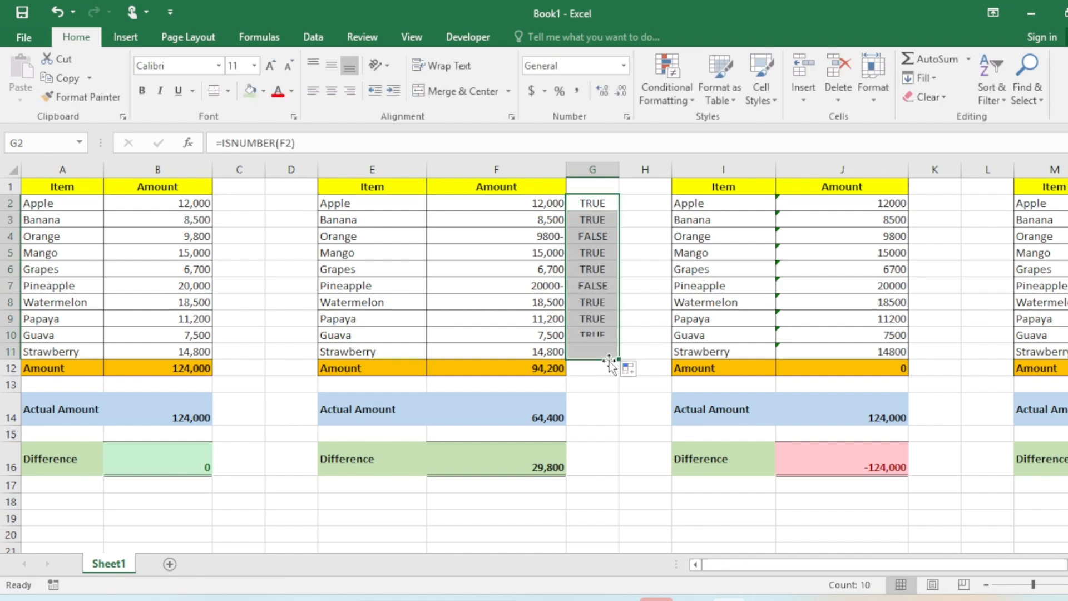
mouse_move(584, 233)
mouse_down()
mouse_move(614, 290)
mouse_move(602, 237)
mouse_up()
click(595, 286)
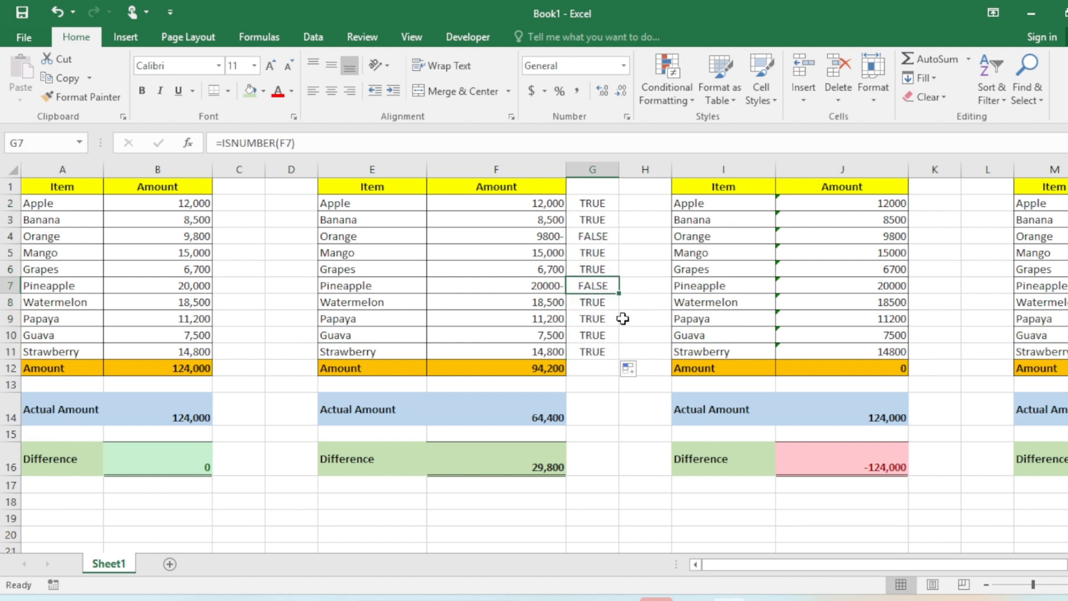
click(543, 240)
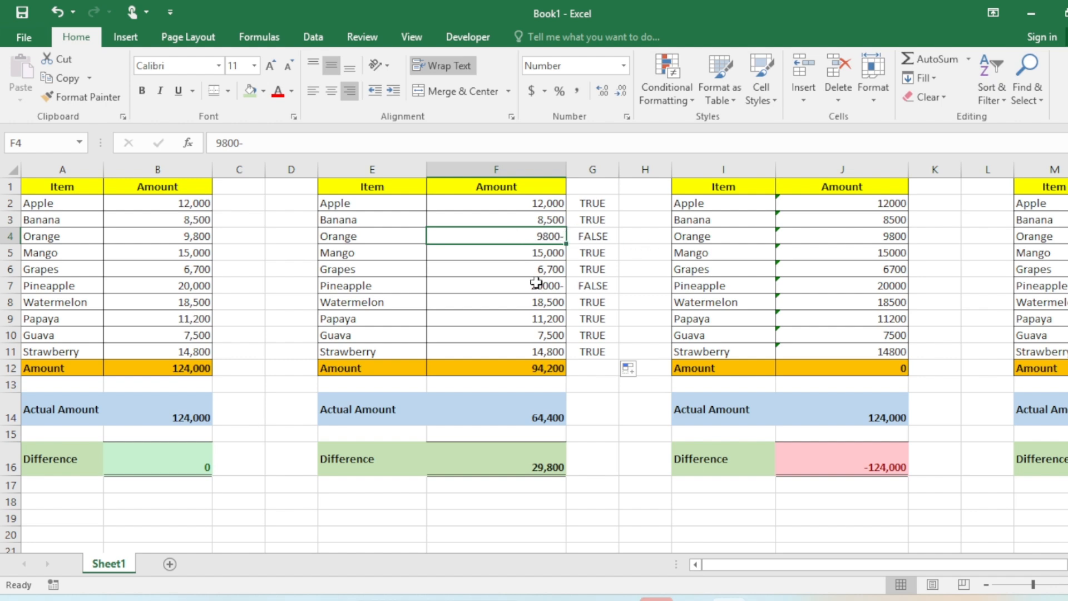
Convert the amounts in F2:F11 to numbers with Text to Columns, Delimited type and General column format
double_click(538, 363)
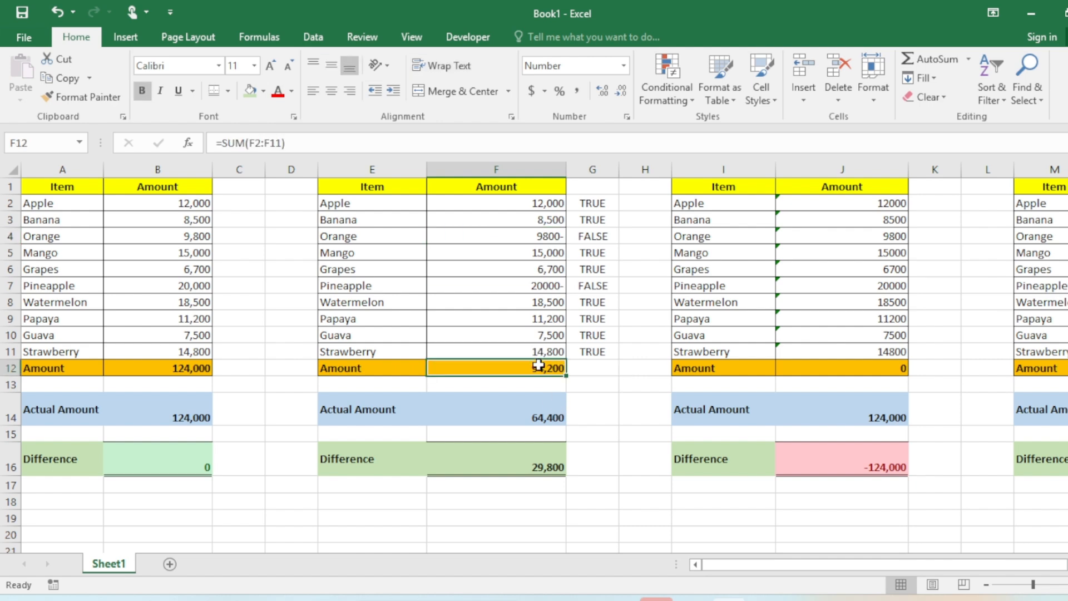
key(Escape)
drag(546, 203, 540, 353)
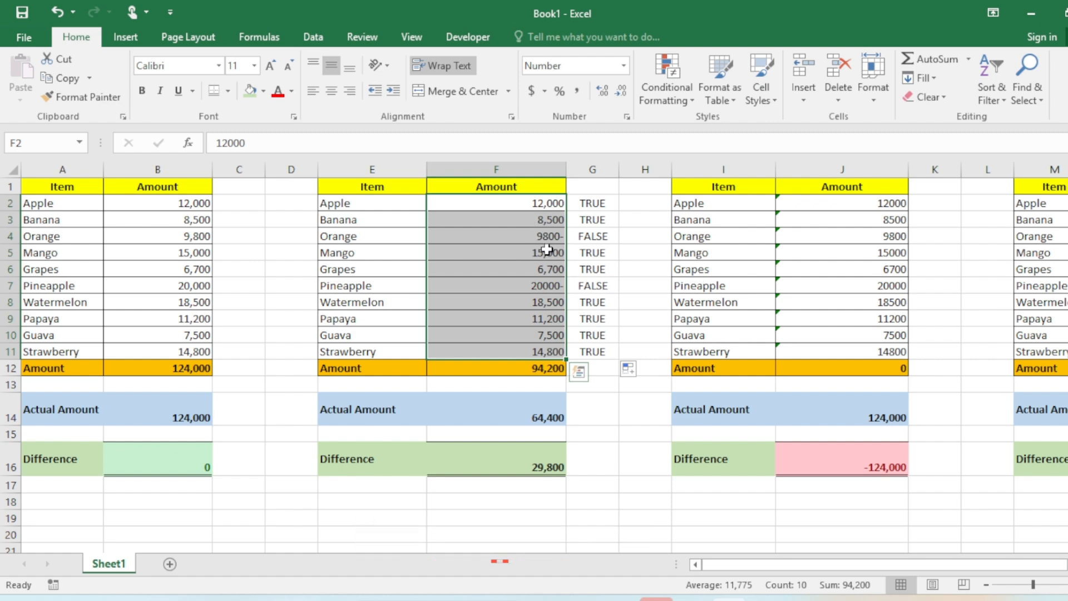
drag(545, 200, 543, 350)
click(313, 38)
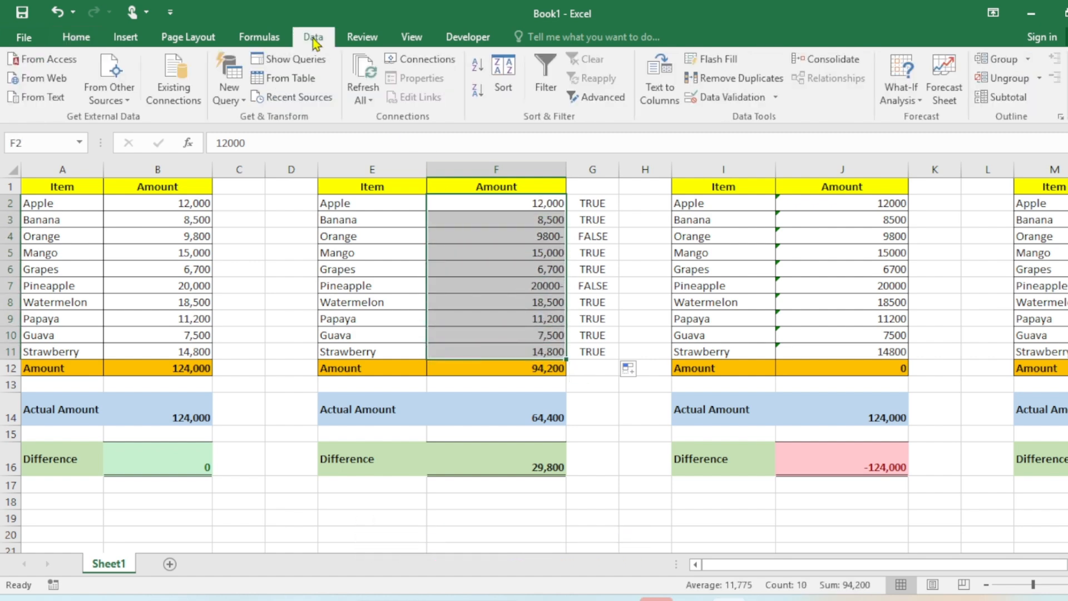
click(659, 89)
drag(706, 128, 684, 160)
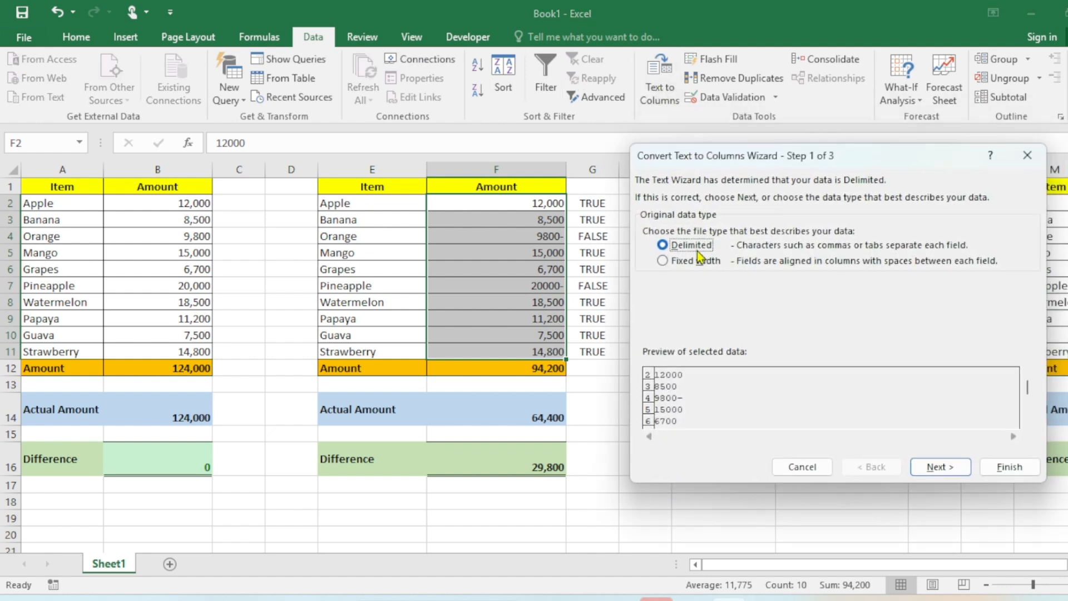
click(940, 466)
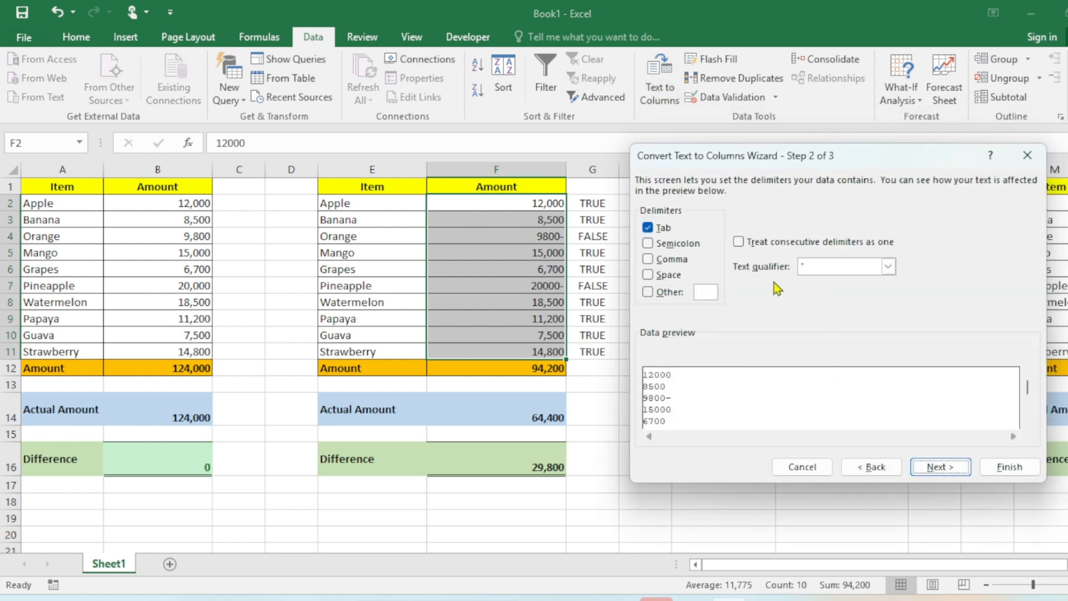
click(943, 467)
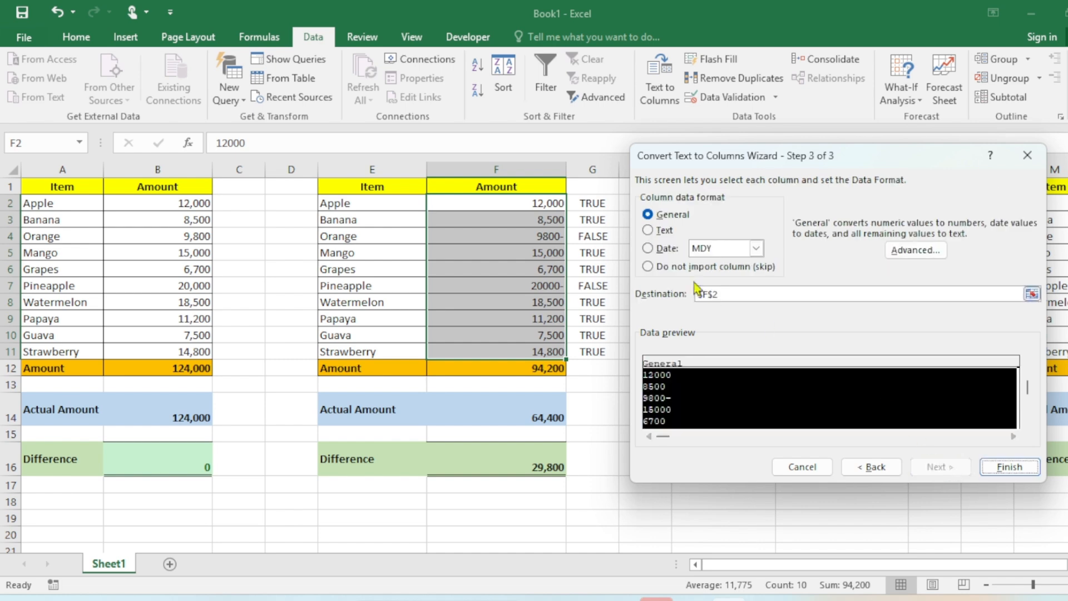
click(669, 220)
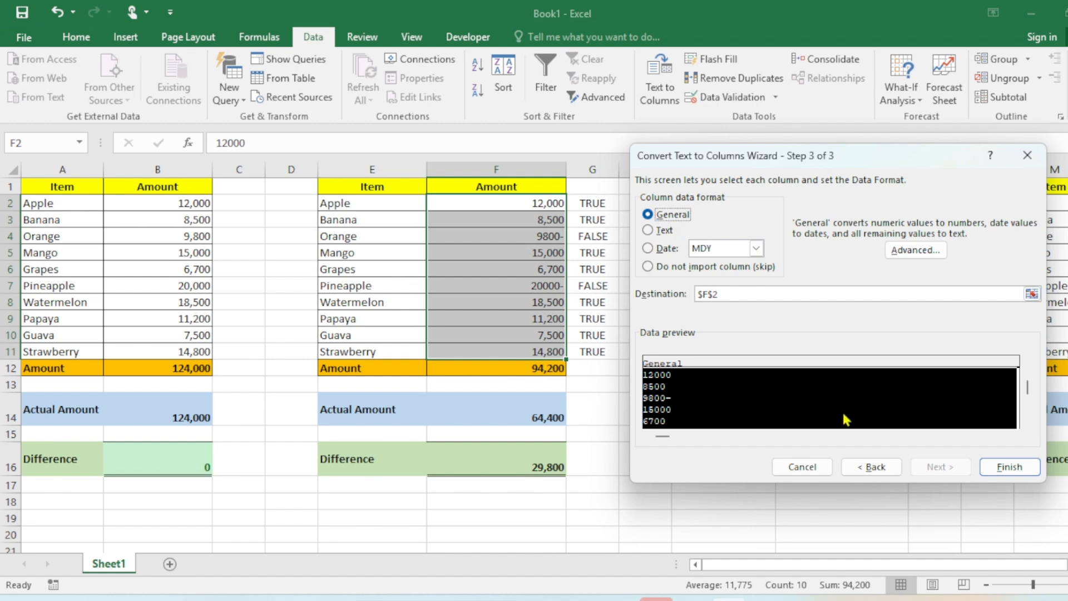
click(1020, 469)
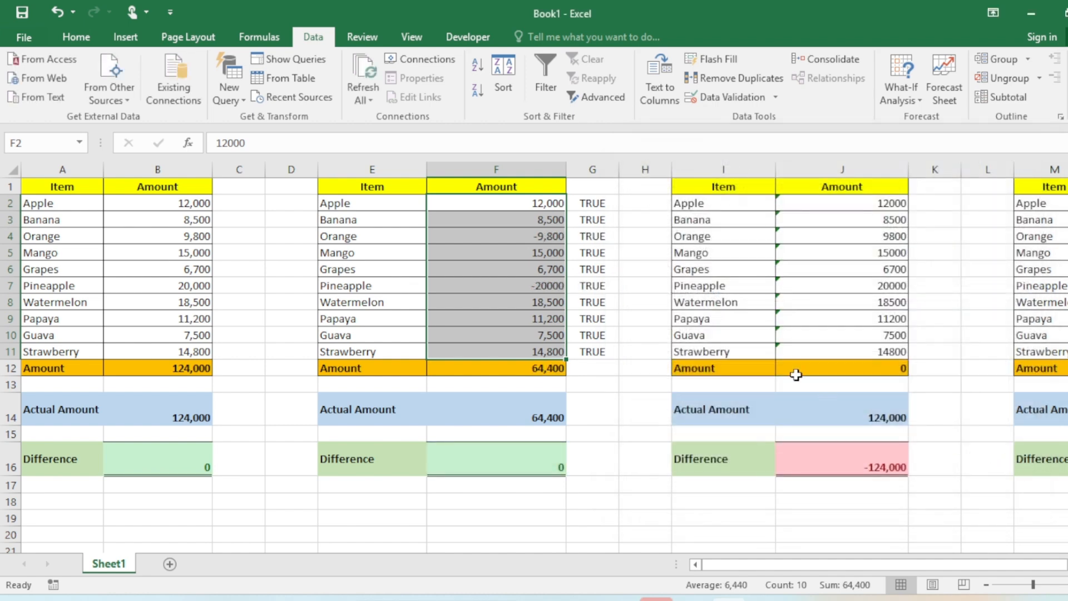
Check the converted Orange amount and the F12 total formula
click(559, 241)
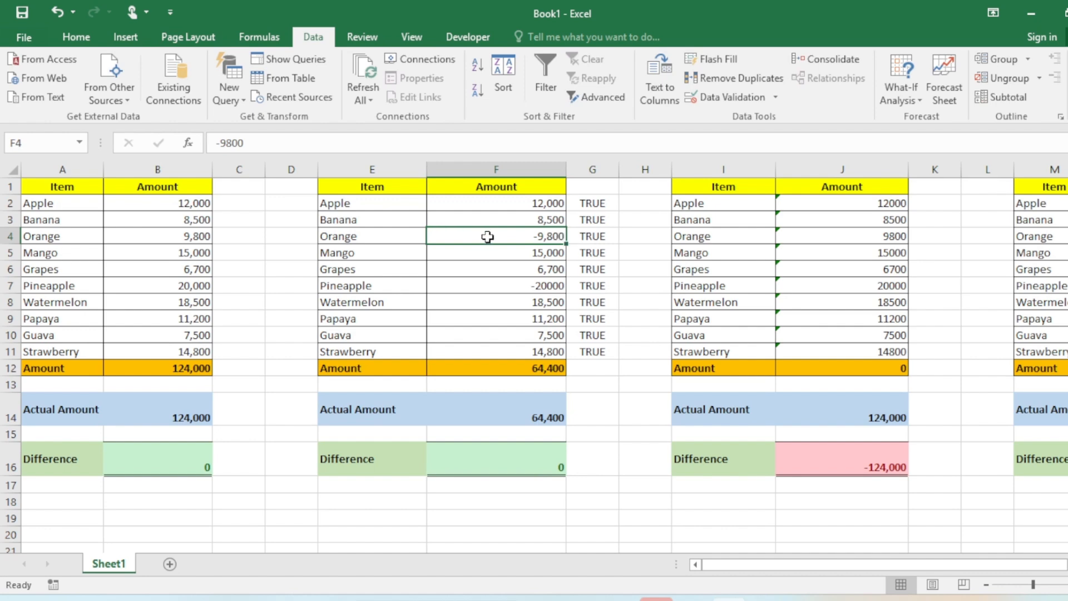
double_click(554, 370)
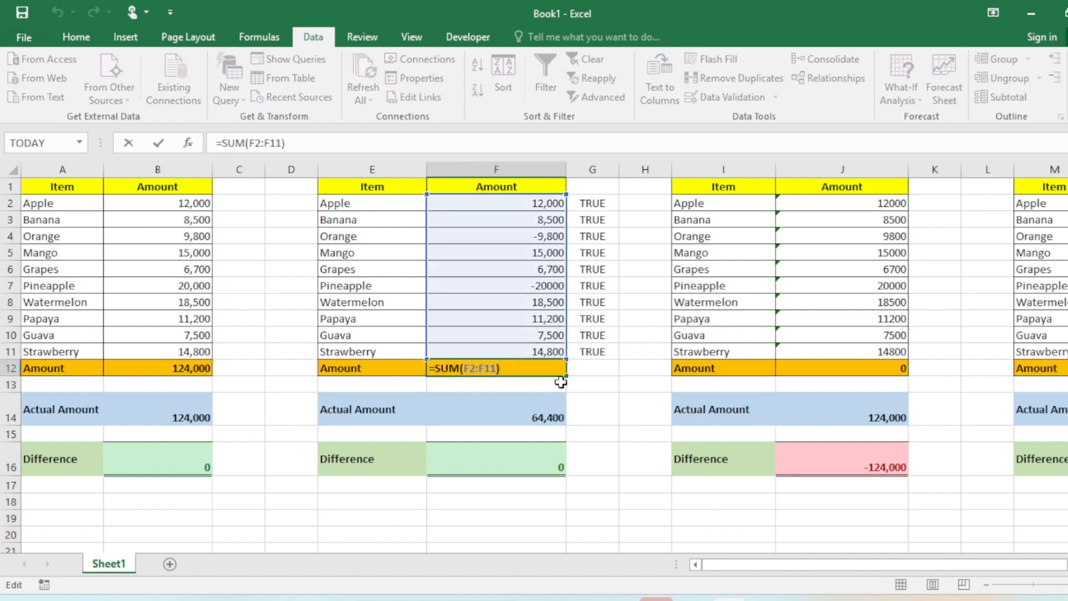
Compare the summed F2:F11 amounts with the Actual Amount and Difference cells of the second table
key(Escape)
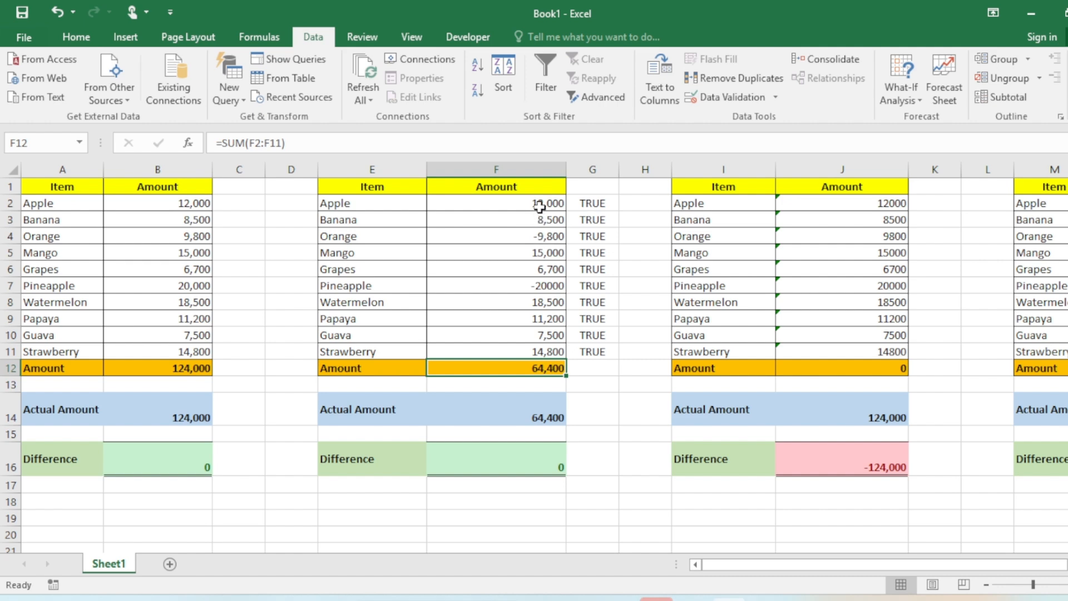
drag(539, 207, 544, 356)
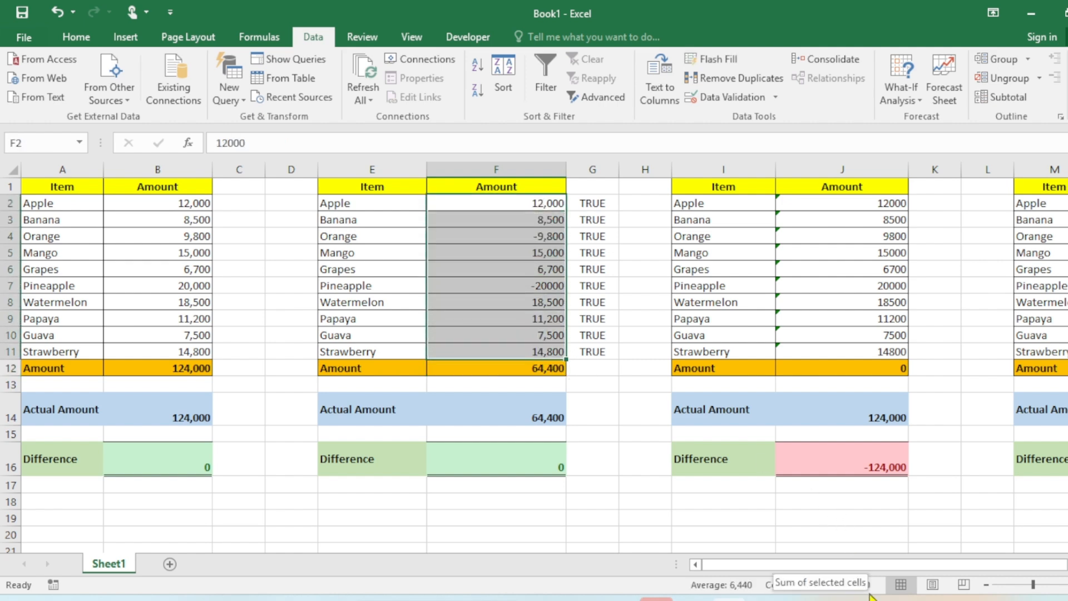
double_click(509, 413)
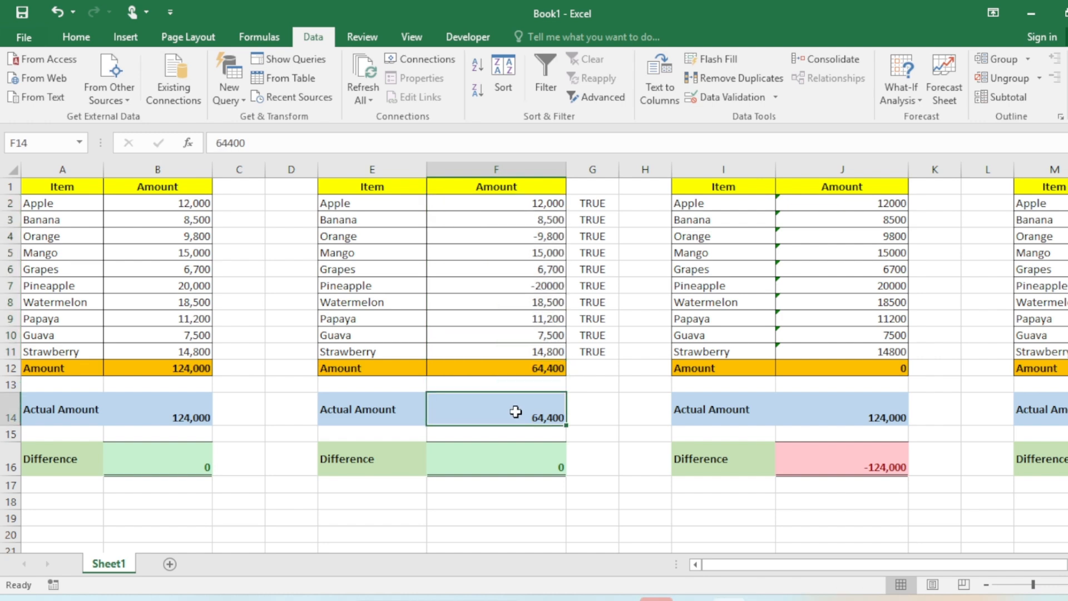
click(536, 468)
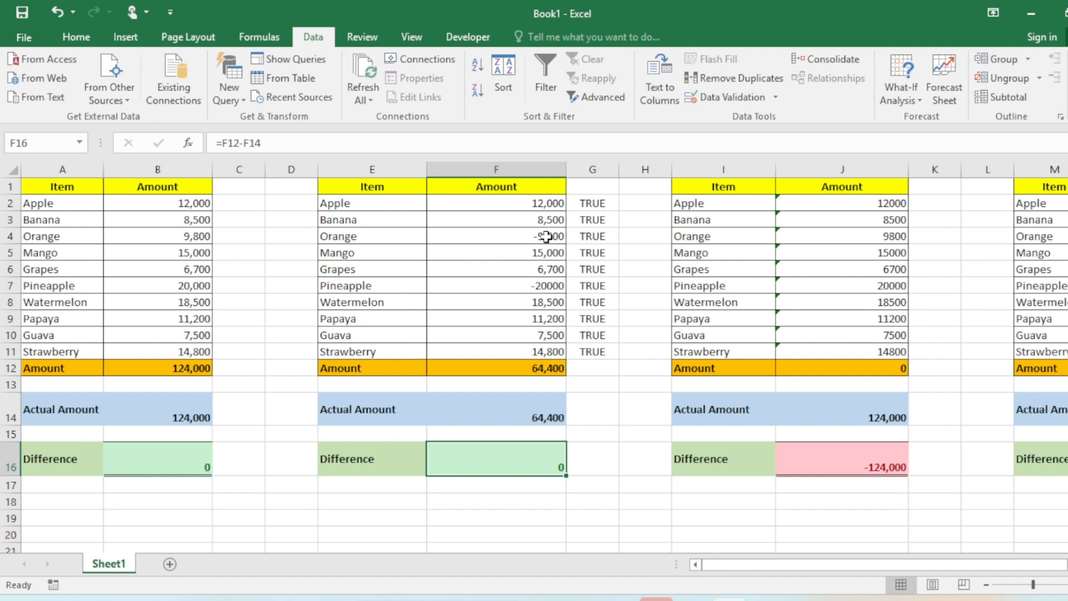
drag(547, 198, 540, 354)
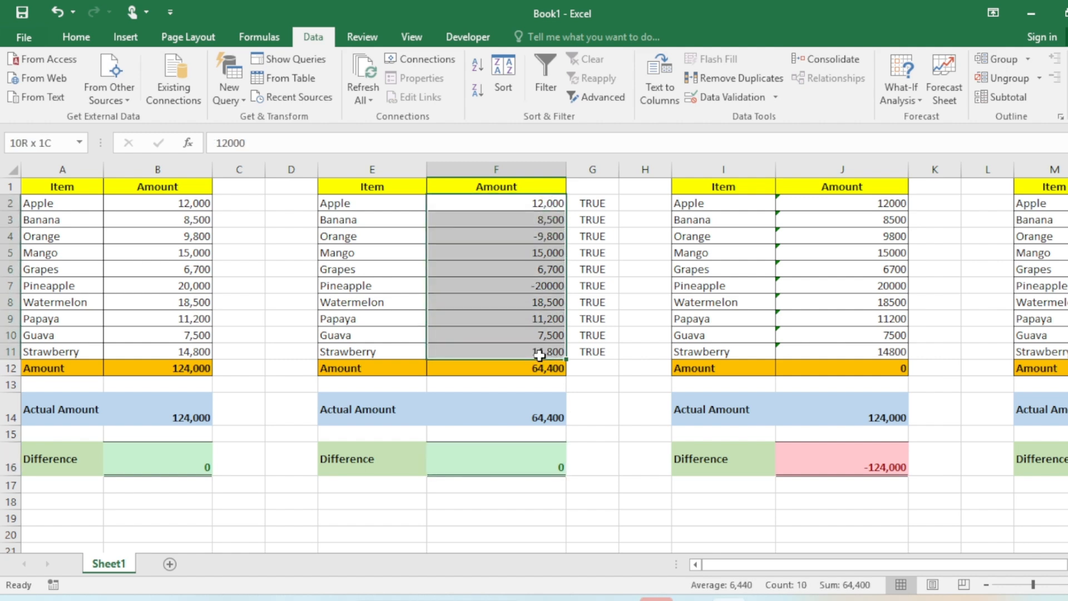
drag(741, 567, 830, 575)
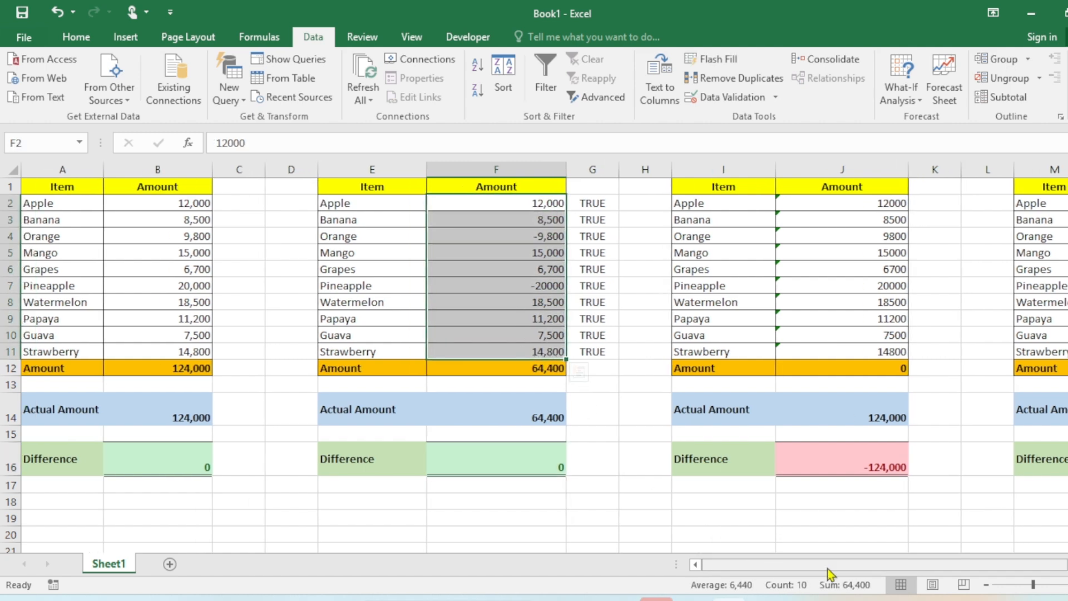
Examine the third table's amounts in J2:J11 and the SUM formula in J12
scroll(752, 415, right, 3)
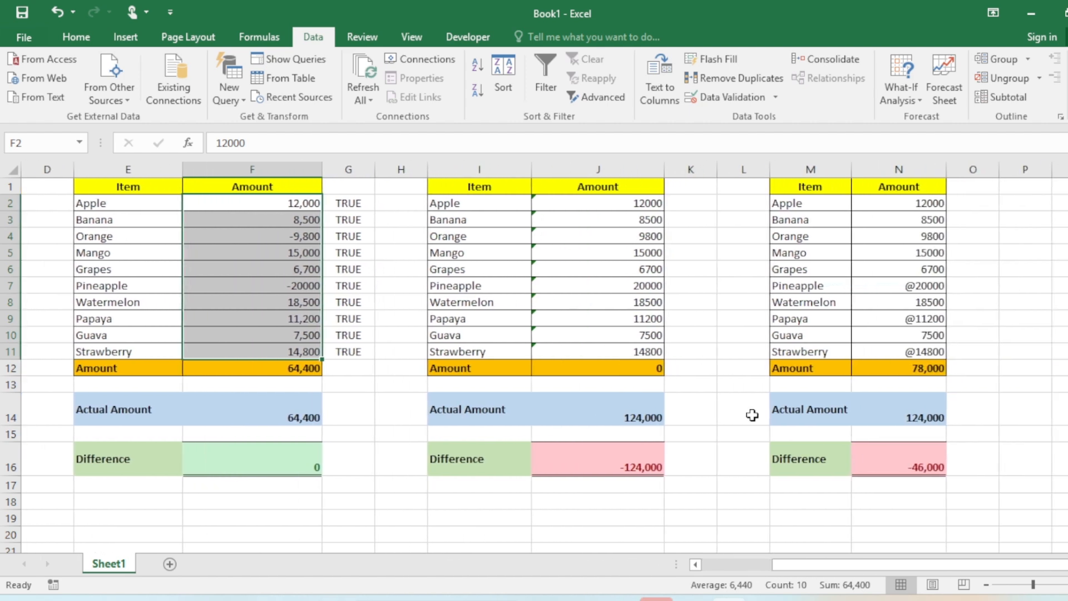
drag(610, 197, 637, 351)
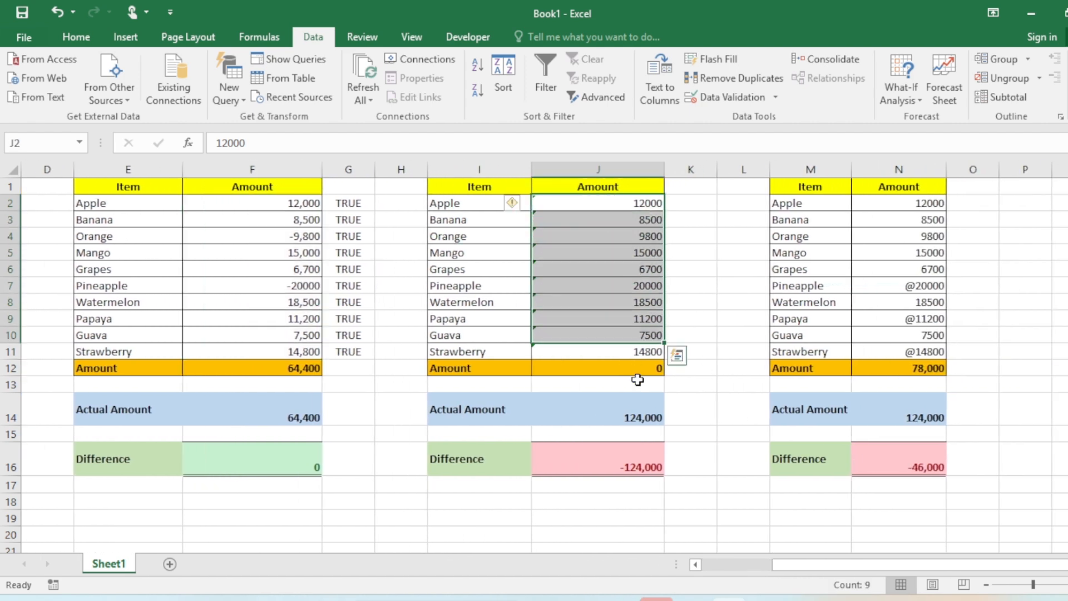
click(635, 368)
double_click(635, 369)
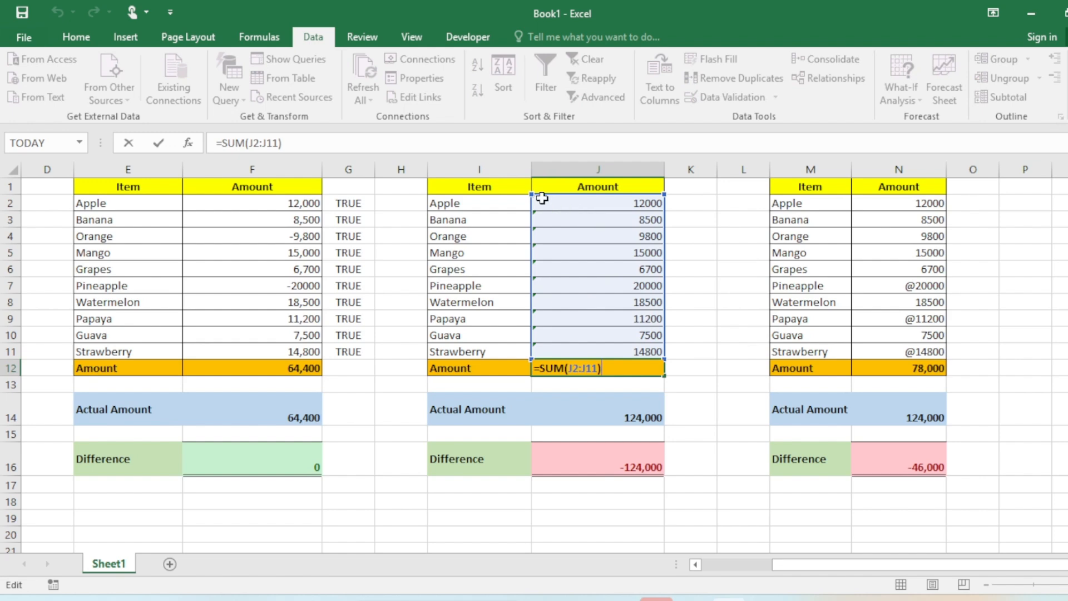
click(644, 414)
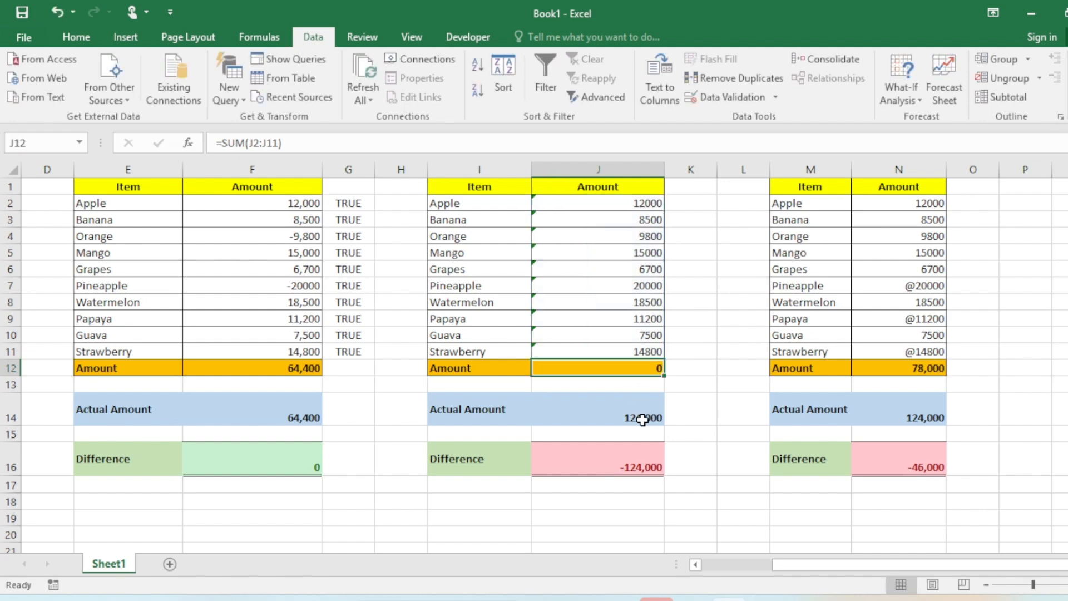
click(639, 367)
double_click(638, 368)
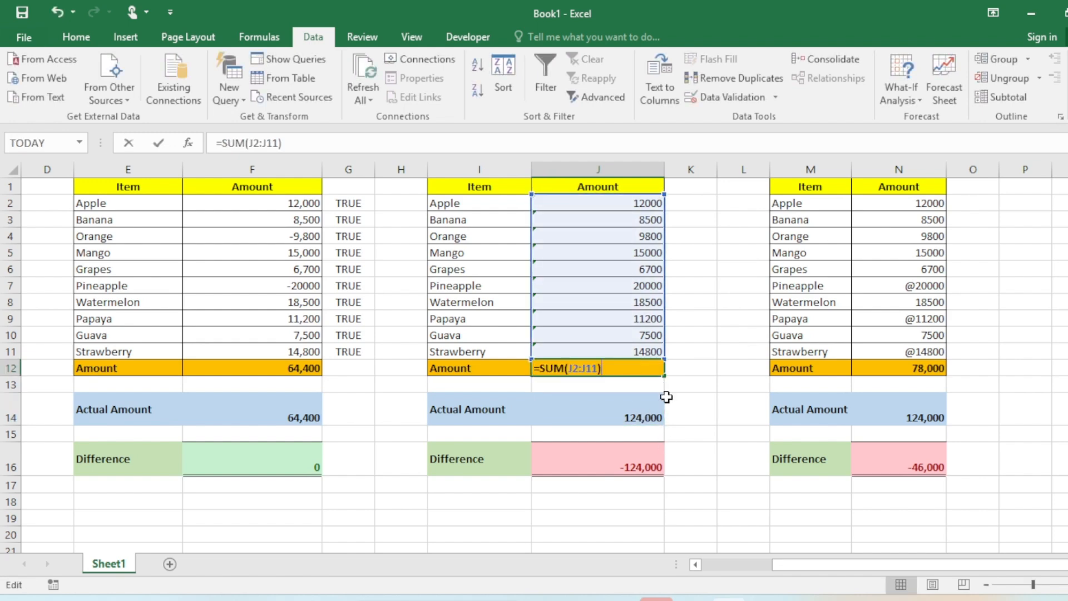
key(Escape)
drag(572, 201, 638, 344)
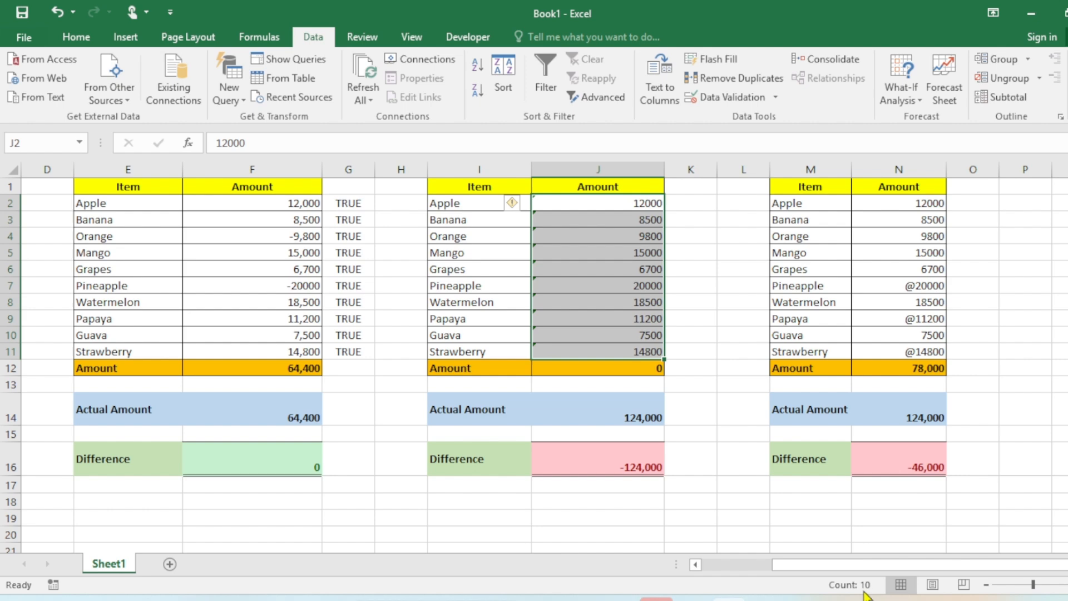
click(702, 253)
click(643, 202)
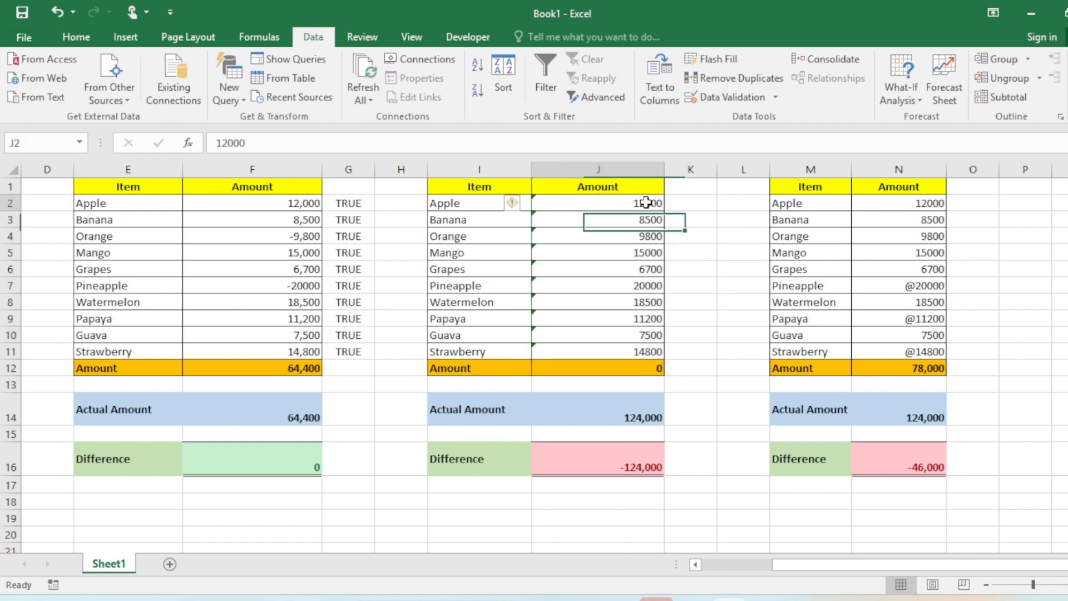
Format J2:J11 with the General number category and re-enter the J12 SUM formula
click(76, 37)
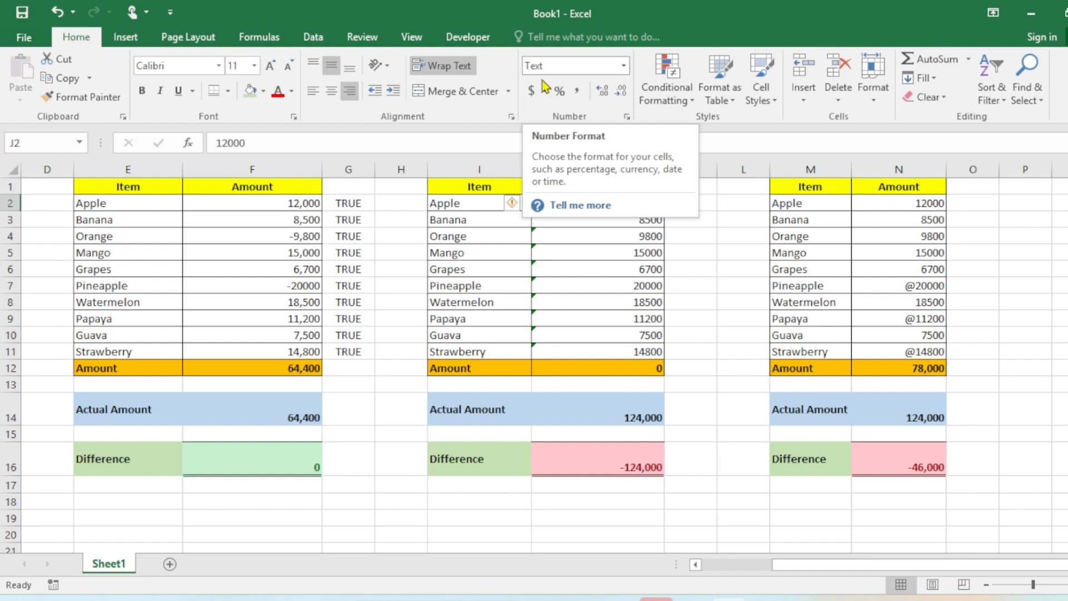
drag(598, 198, 591, 350)
right_click(595, 213)
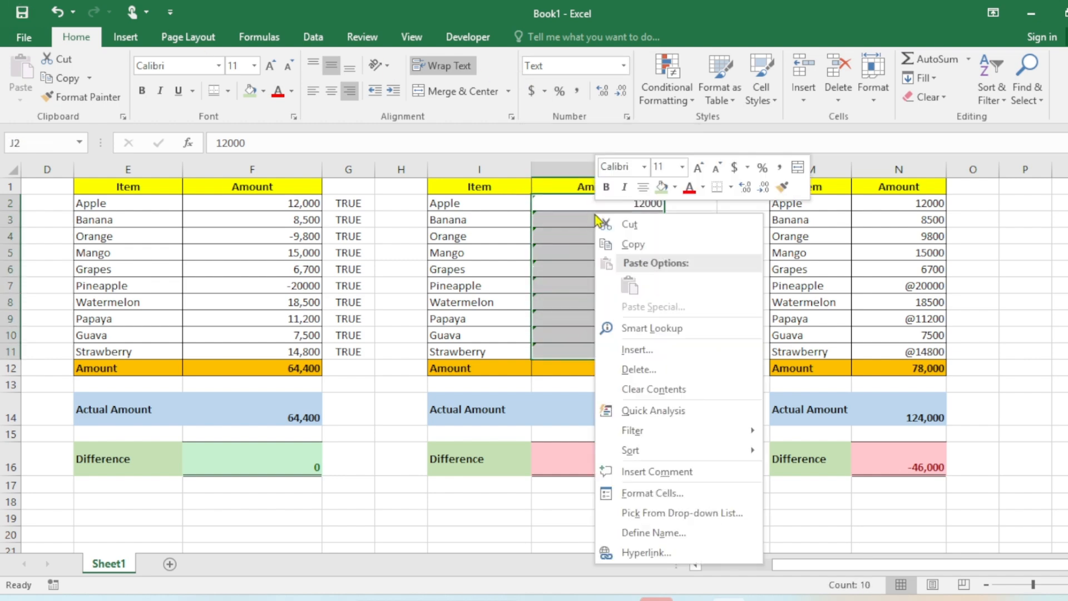
click(652, 494)
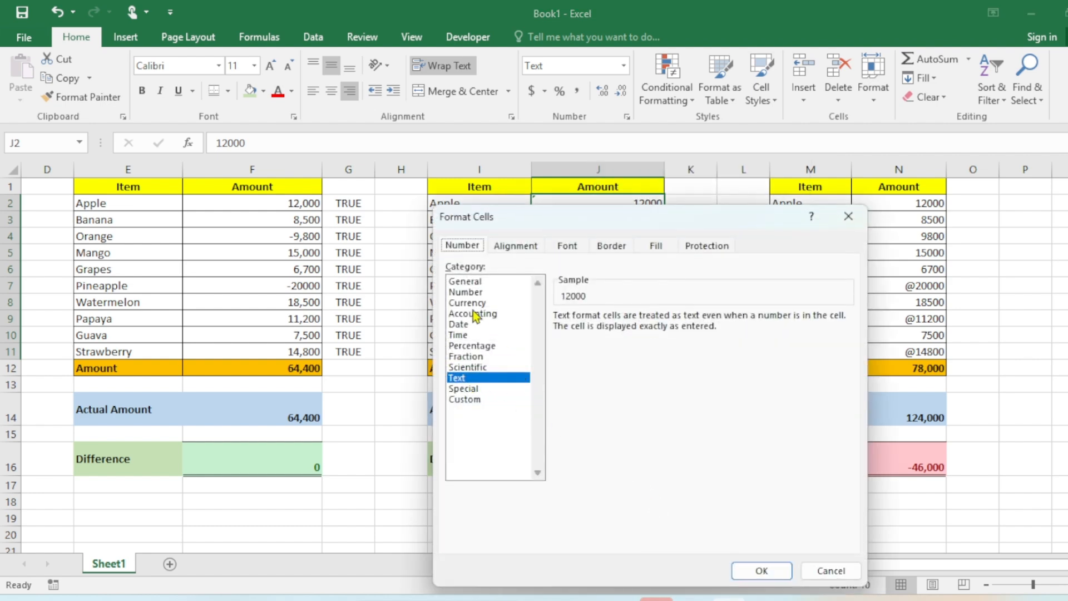
click(465, 281)
click(761, 570)
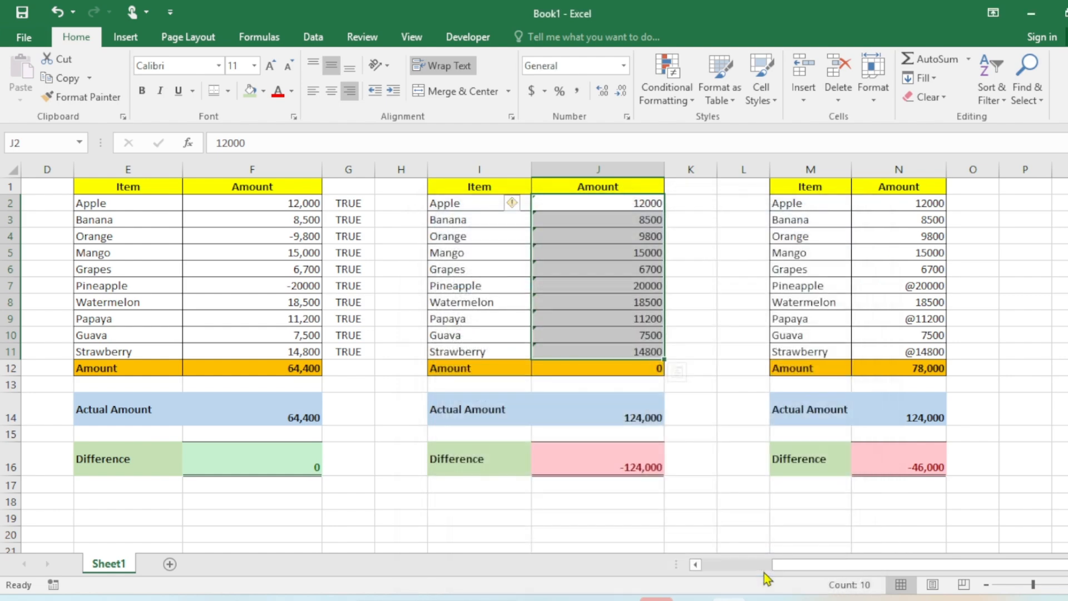
click(635, 366)
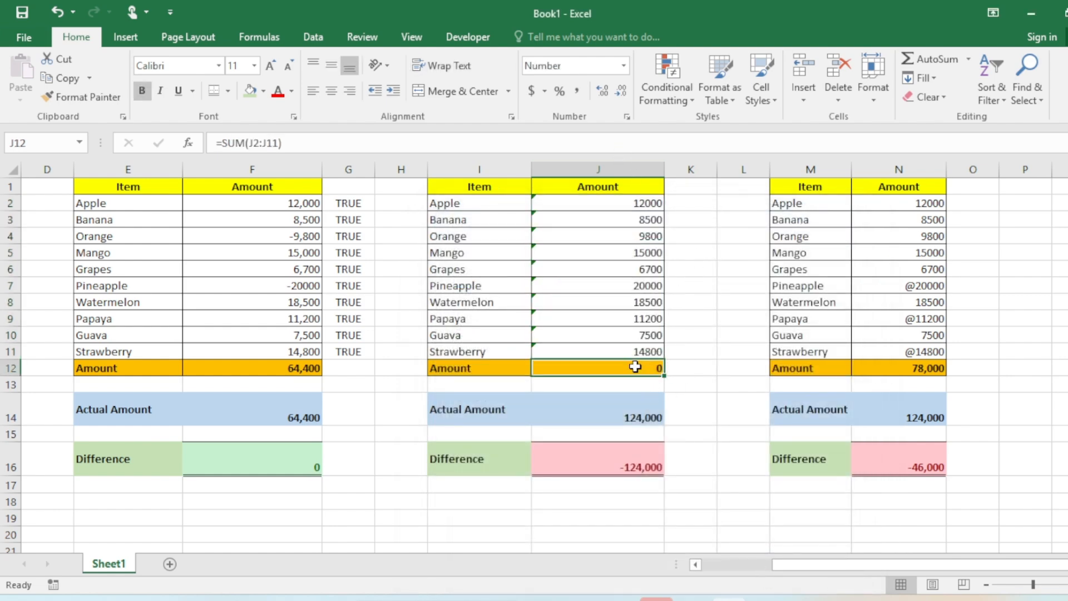
double_click(635, 366)
key(ctrl+Return)
click(687, 284)
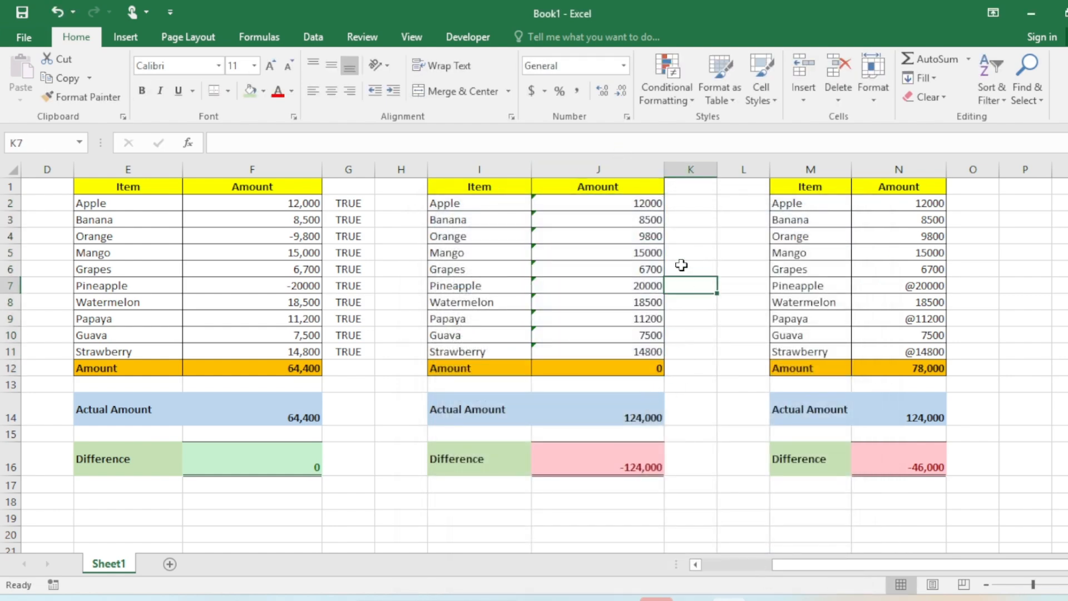
Inspect the individual amount cells J2 to J6 for their stored content
click(551, 206)
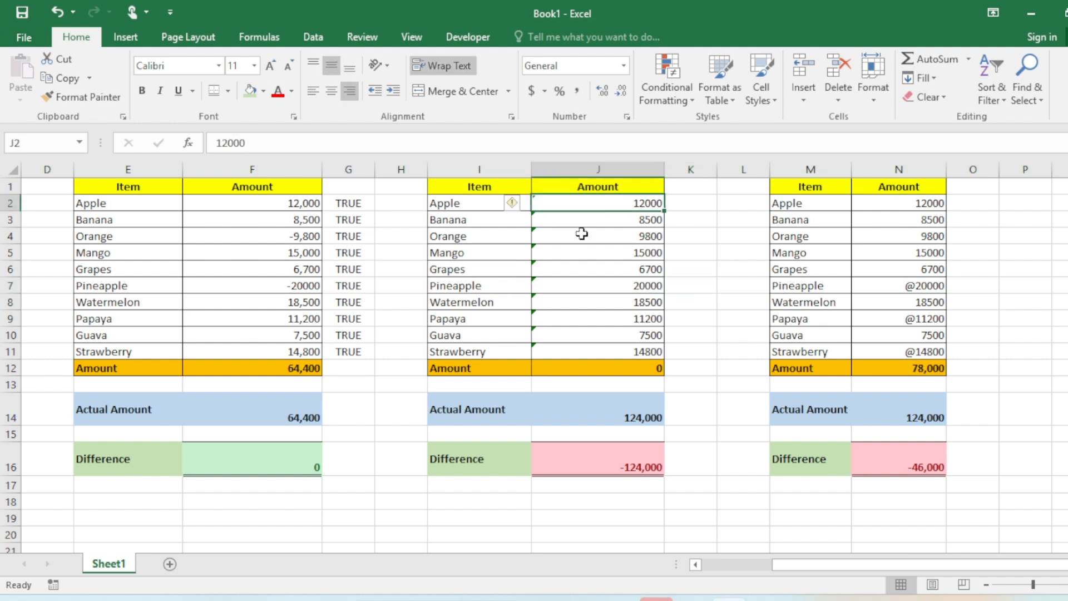
click(616, 234)
click(568, 202)
click(548, 221)
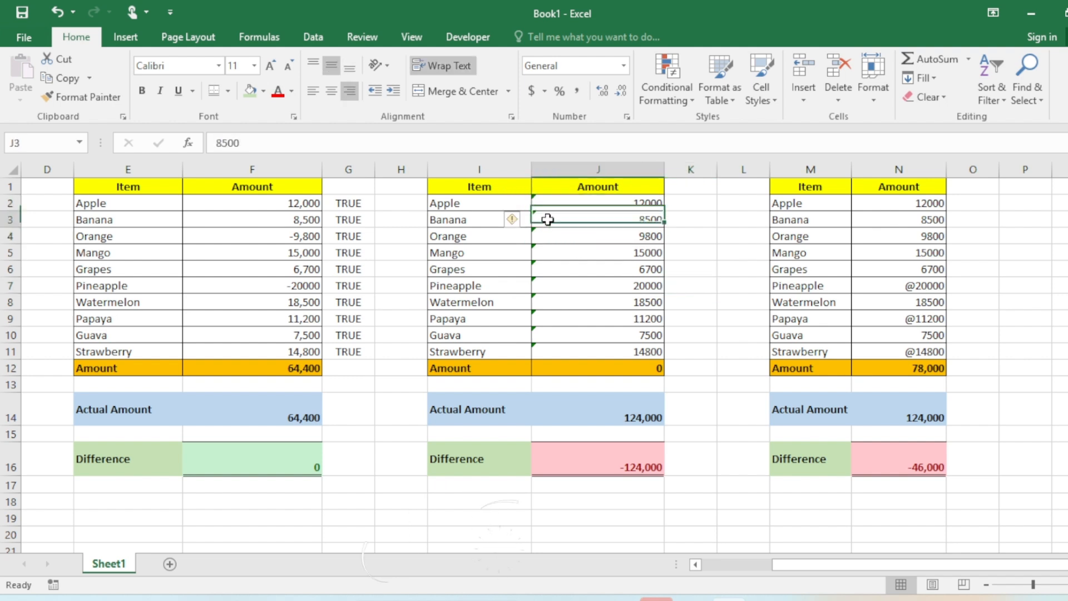
click(551, 237)
click(553, 254)
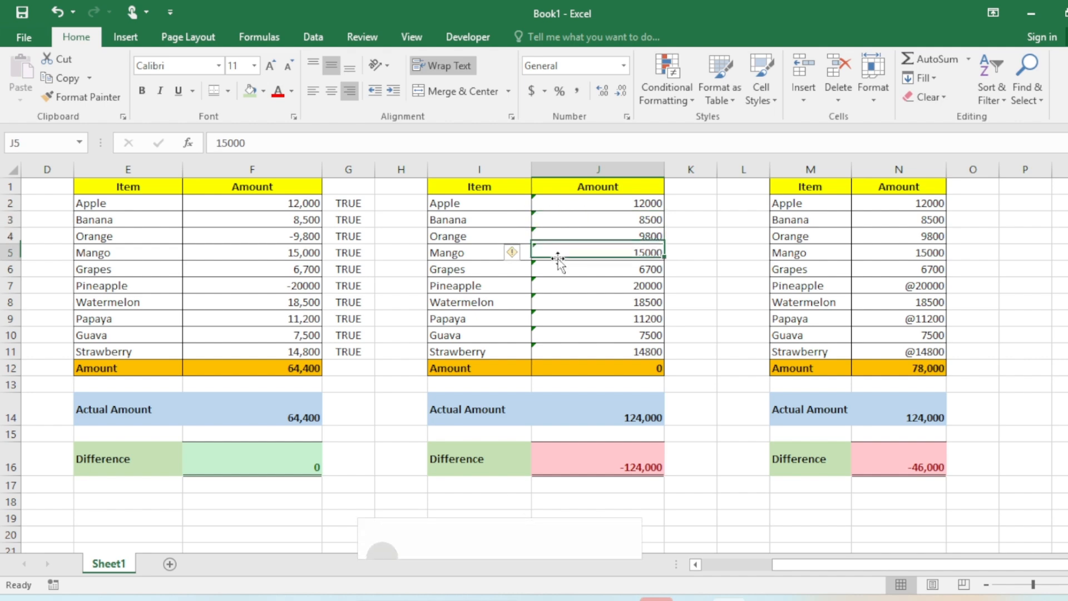
click(558, 271)
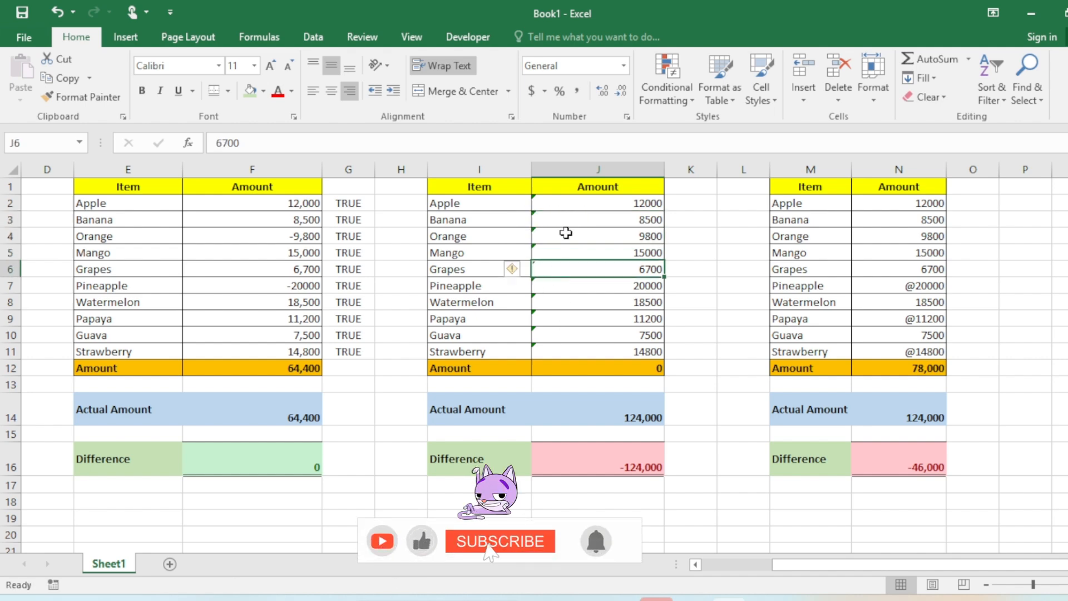
double_click(565, 203)
key(Escape)
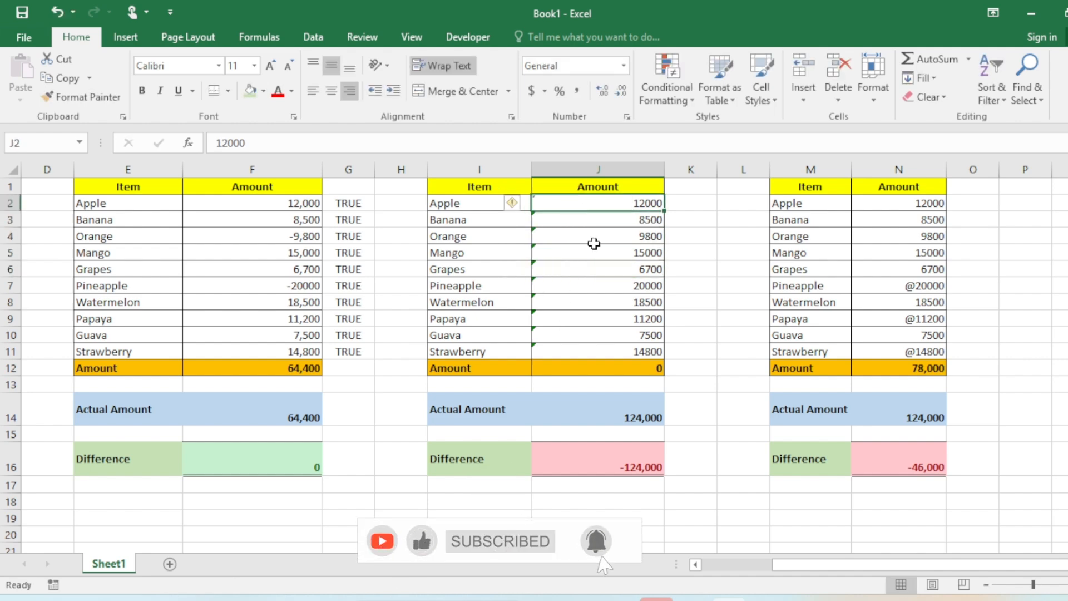
Try converting J2:J11 with the error-checking Convert to Number option, then undo the conversion
drag(576, 202, 596, 345)
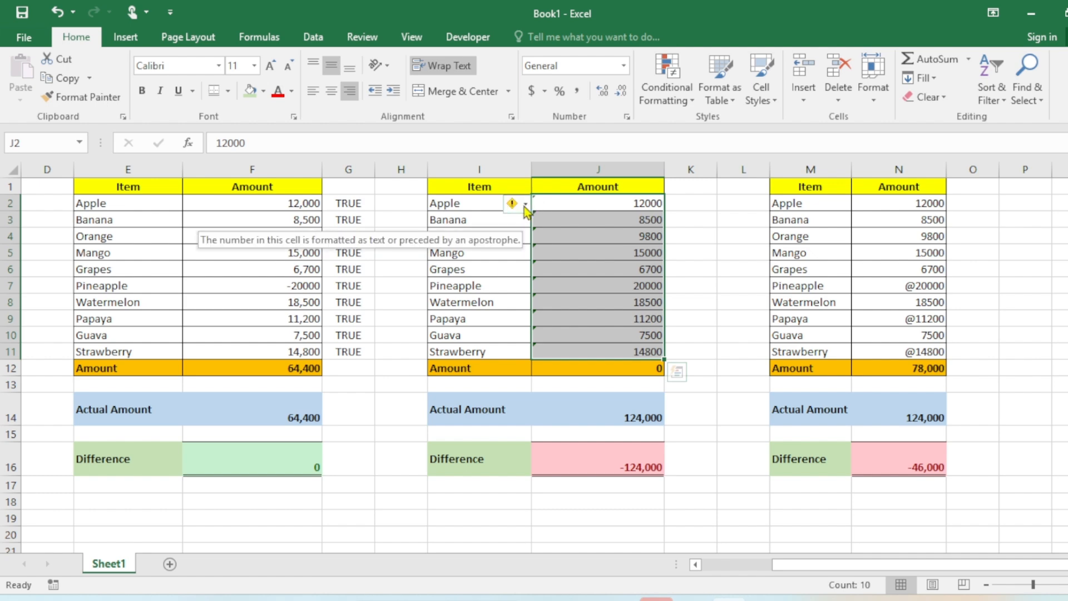
click(525, 205)
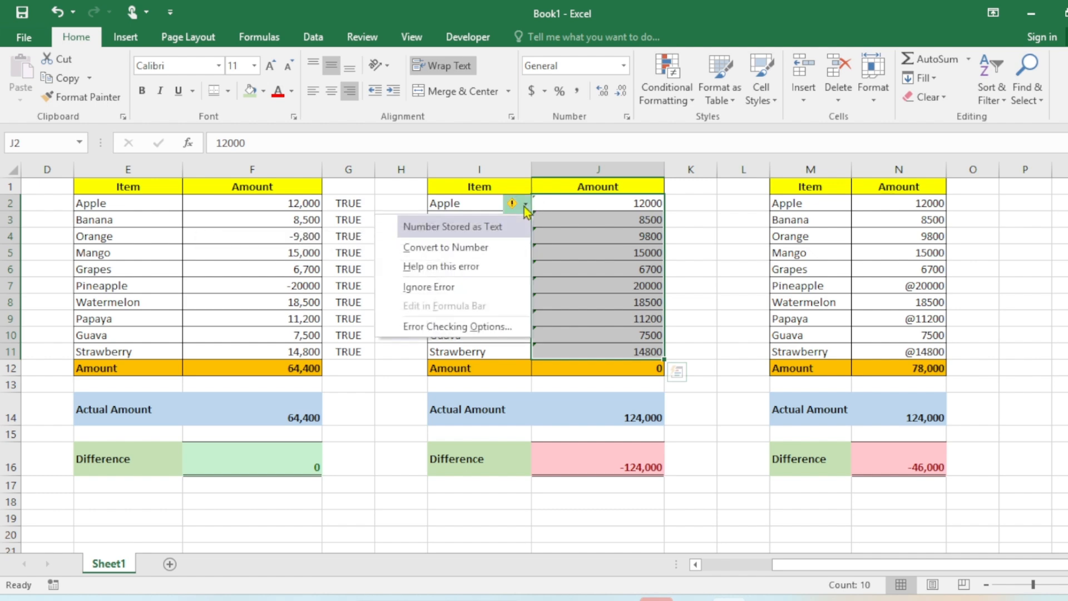
click(482, 248)
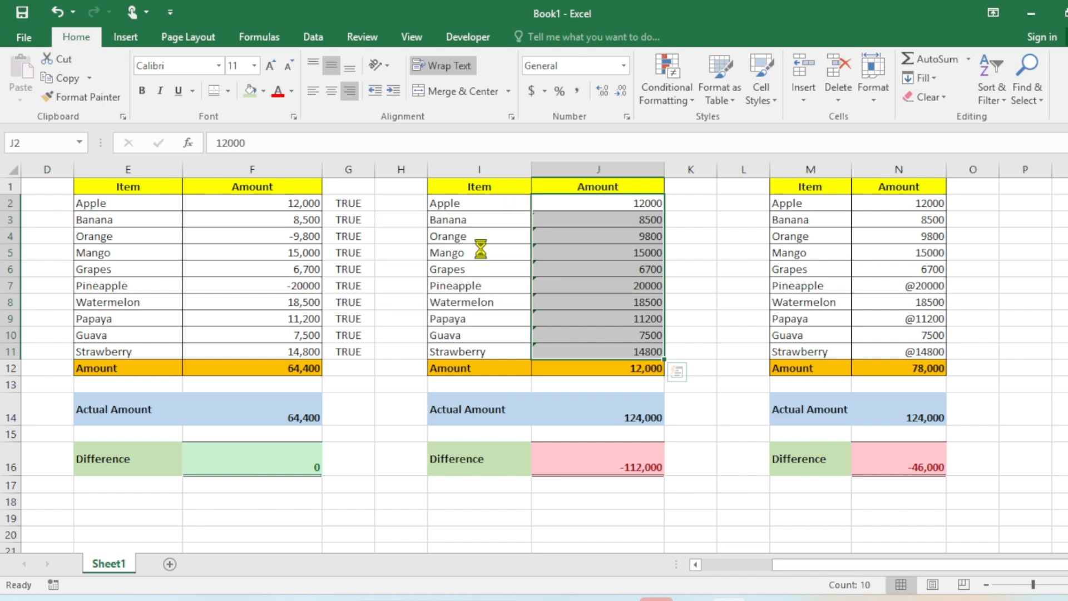
click(625, 366)
double_click(625, 366)
key(Escape)
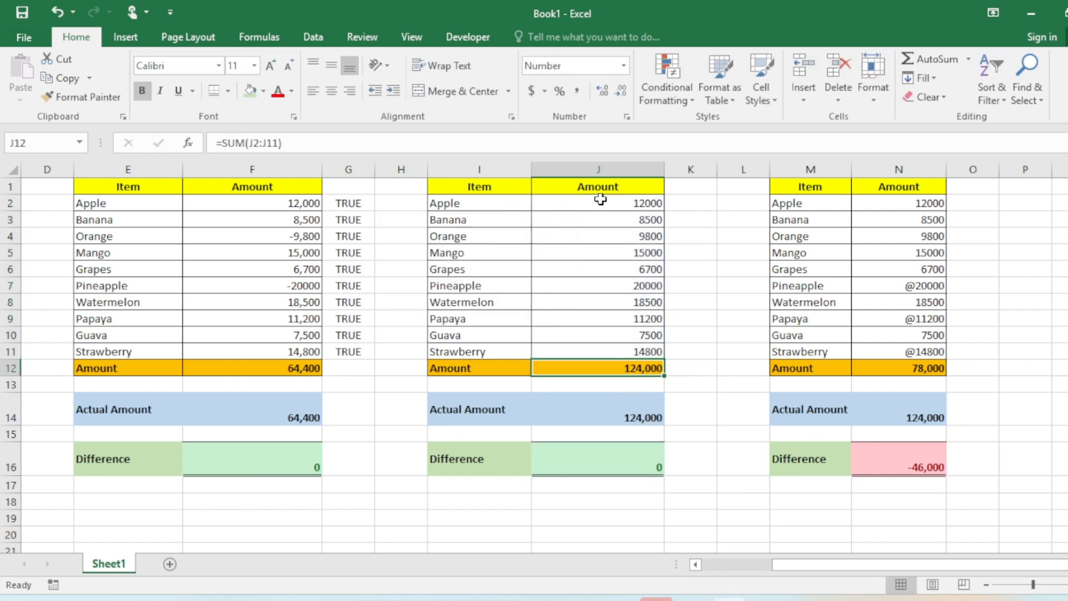
key(ctrl+z)
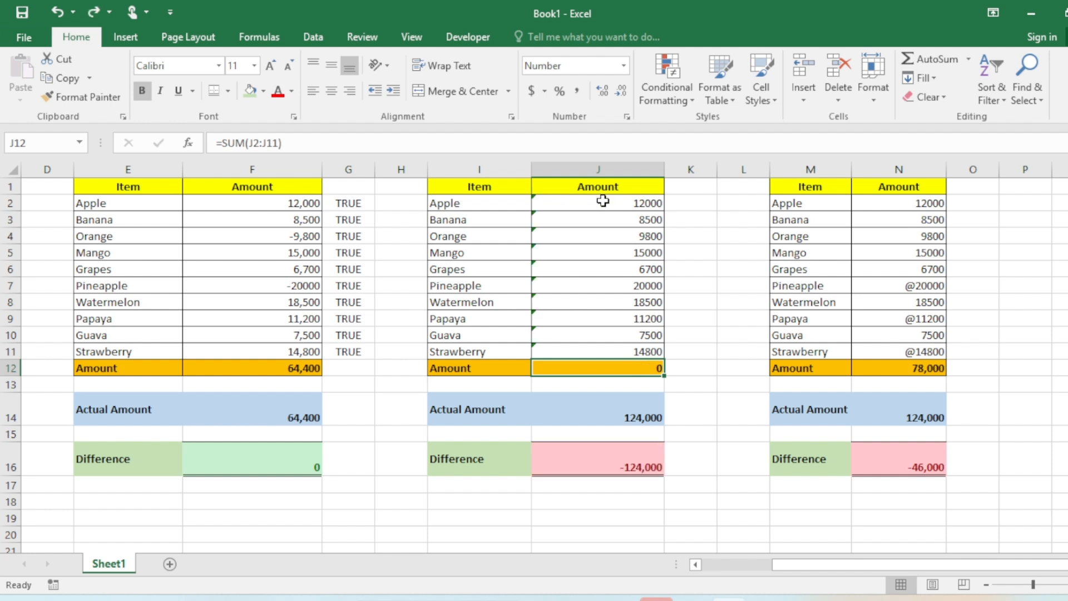
Convert J2:J11 to numbers with Text to Columns, Delimited type and General column format, then check J12's formula
drag(600, 203, 595, 351)
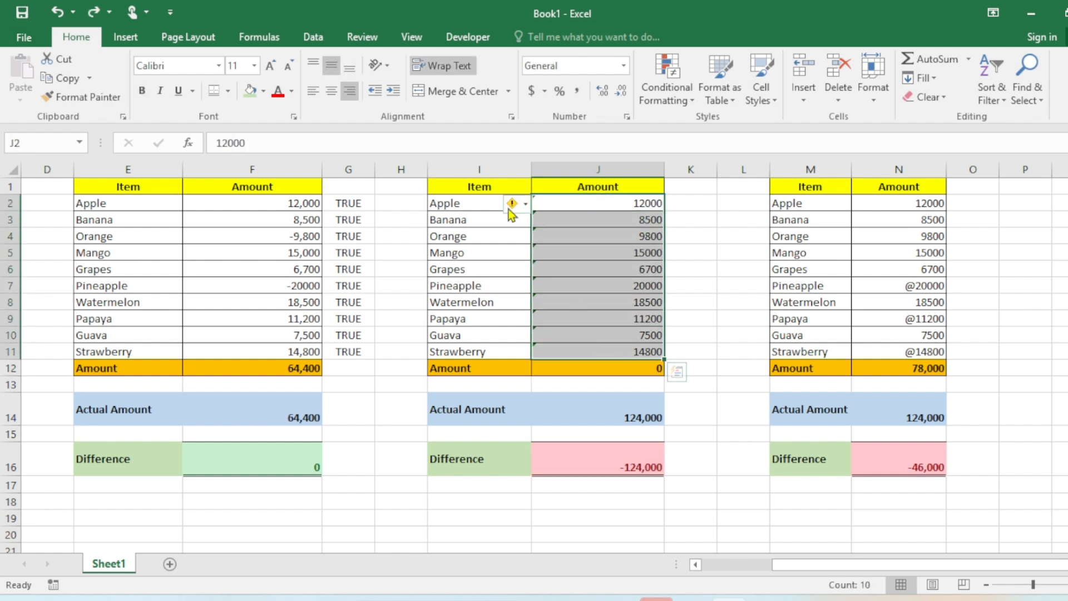
mouse_move(534, 209)
click(319, 38)
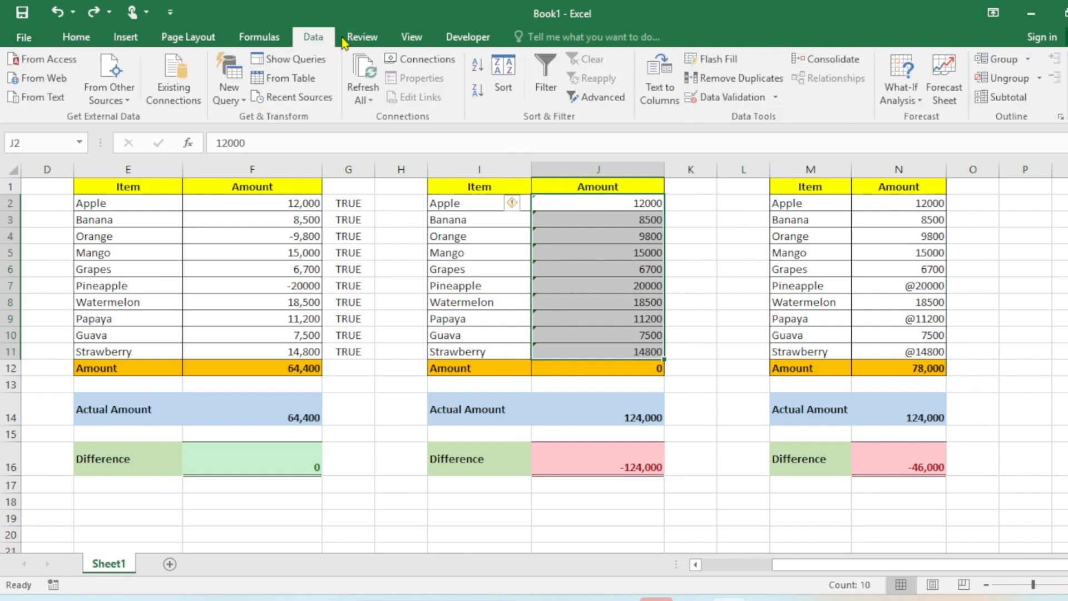
click(664, 89)
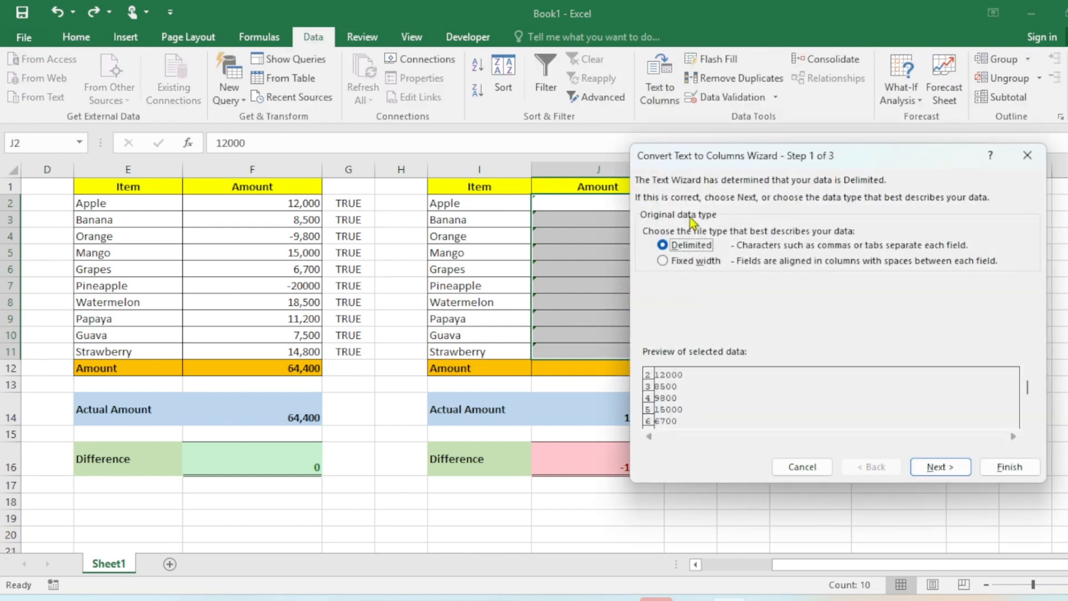
click(938, 470)
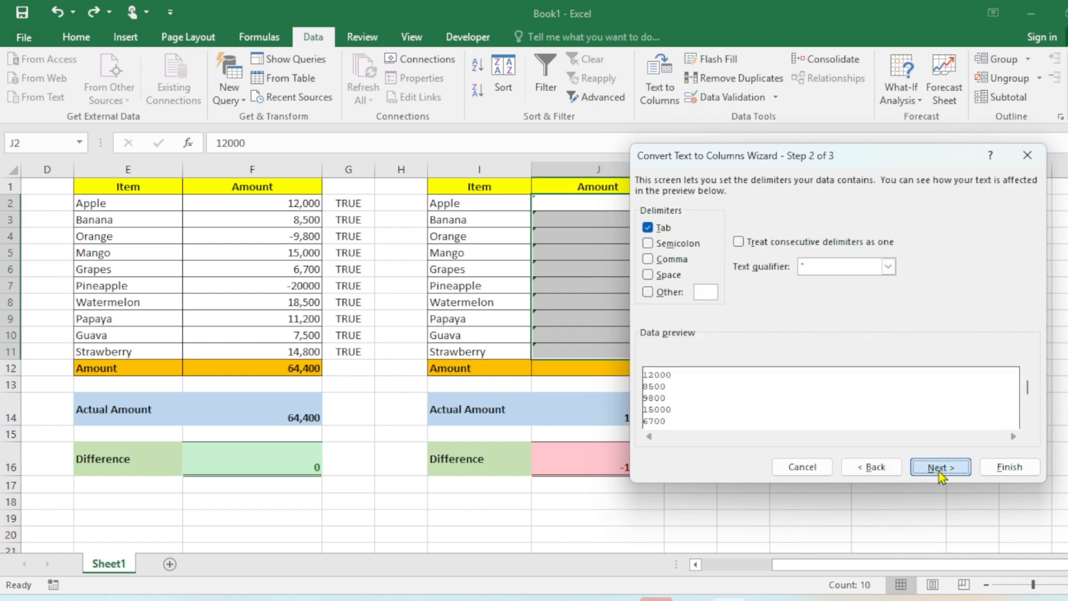
click(940, 473)
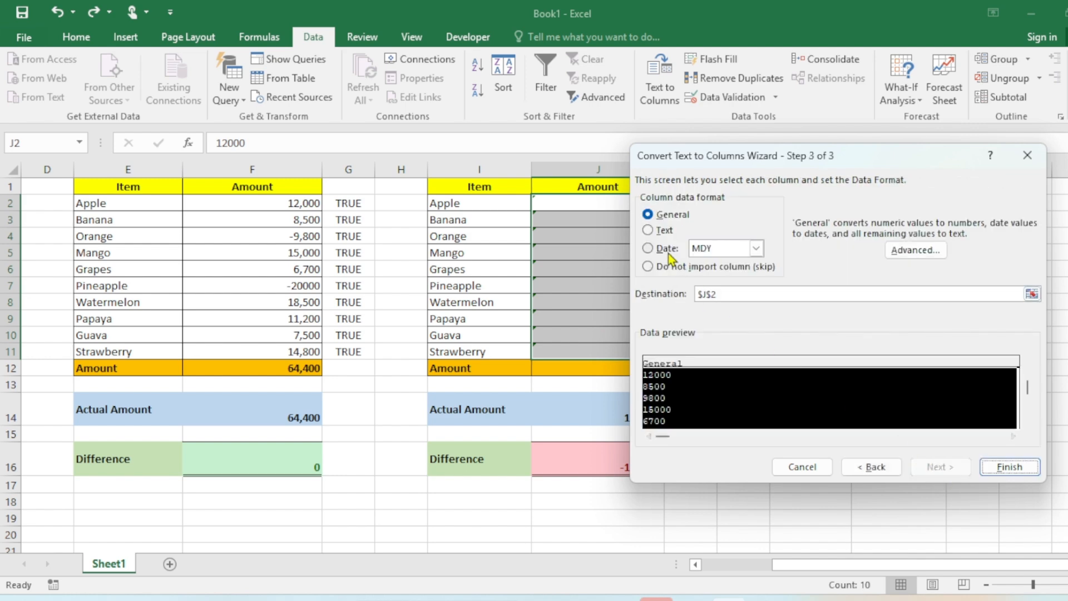
click(1009, 467)
double_click(627, 367)
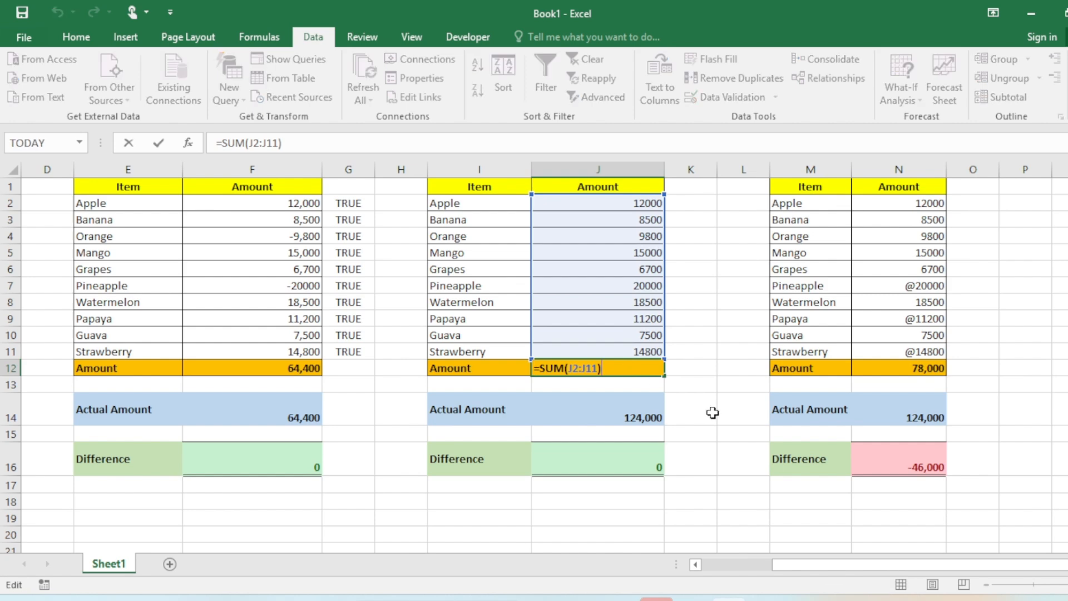
Check the J14 actual amount and the J12 total of the corrected second table
key(Escape)
double_click(652, 417)
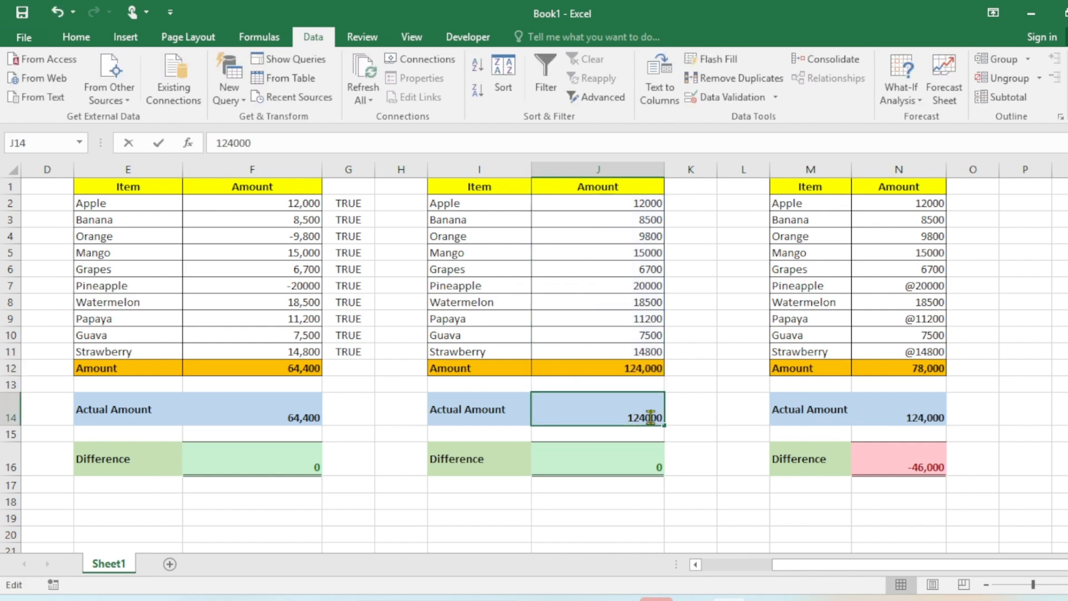
key(Escape)
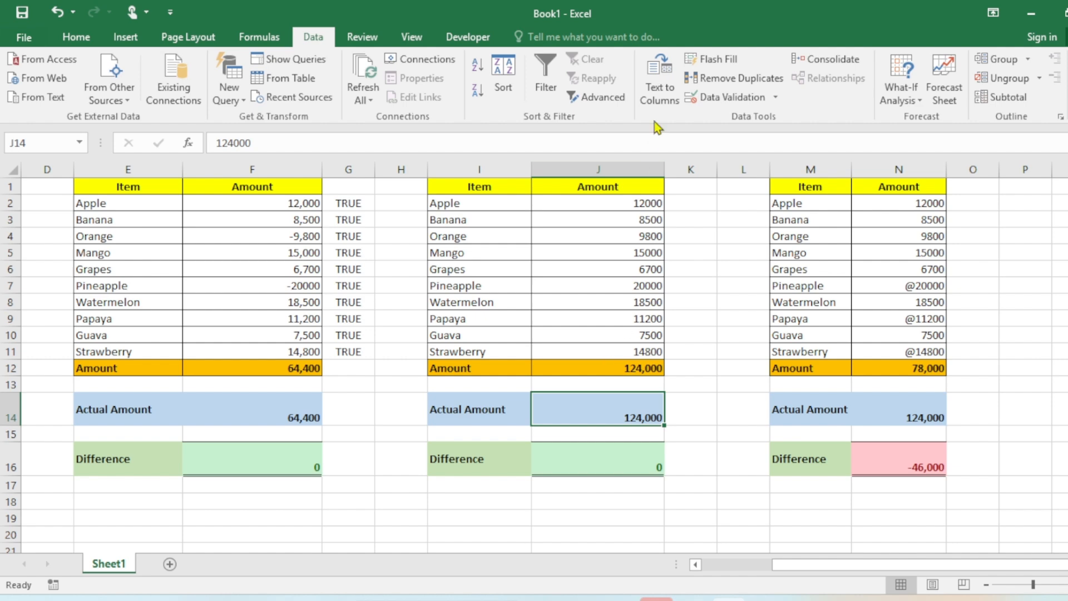
click(632, 365)
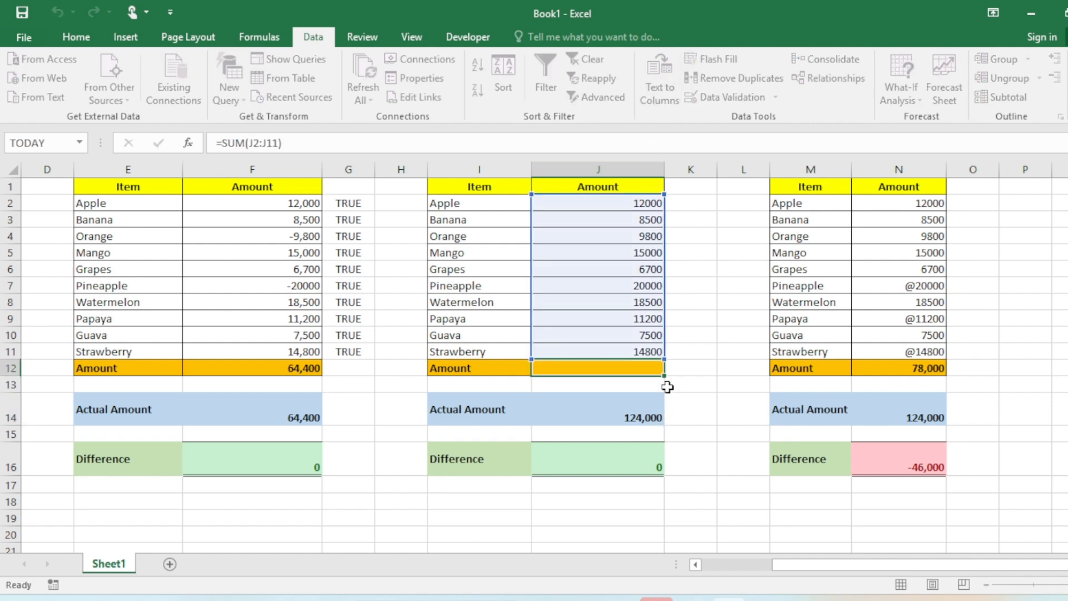
drag(842, 568, 903, 563)
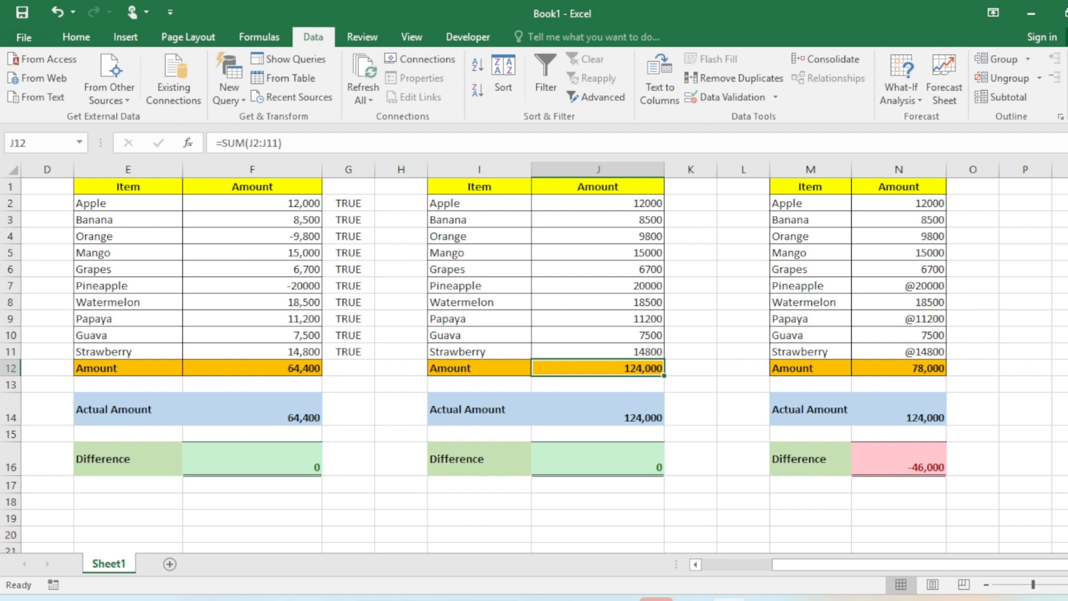
scroll(649, 345, right, 3)
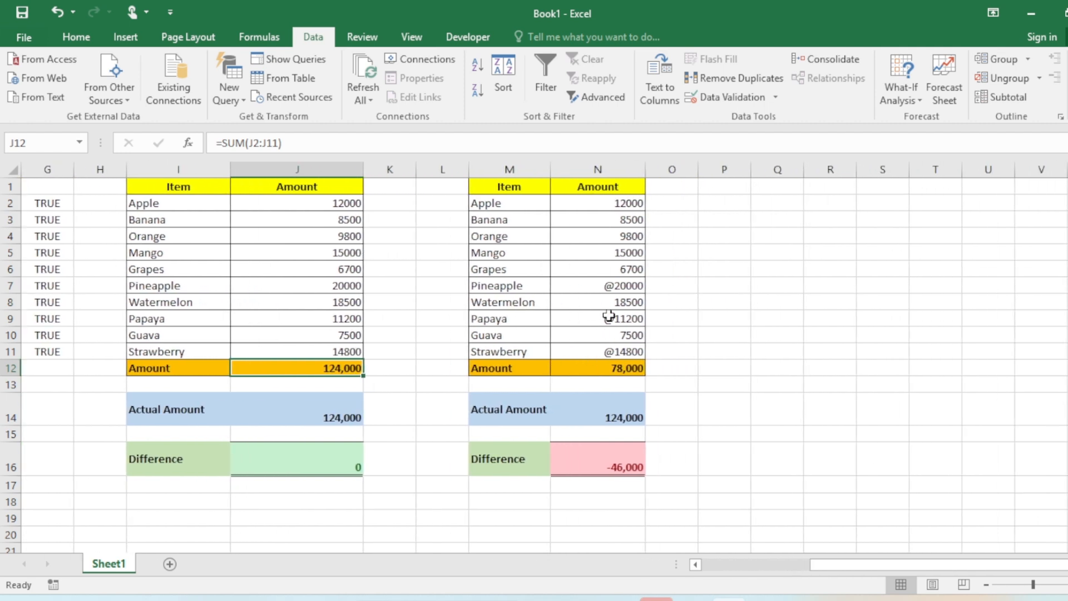
Inspect the @-prefixed amounts in N7 and N9 and the SUM formula in N12 of the third table
double_click(609, 284)
click(616, 314)
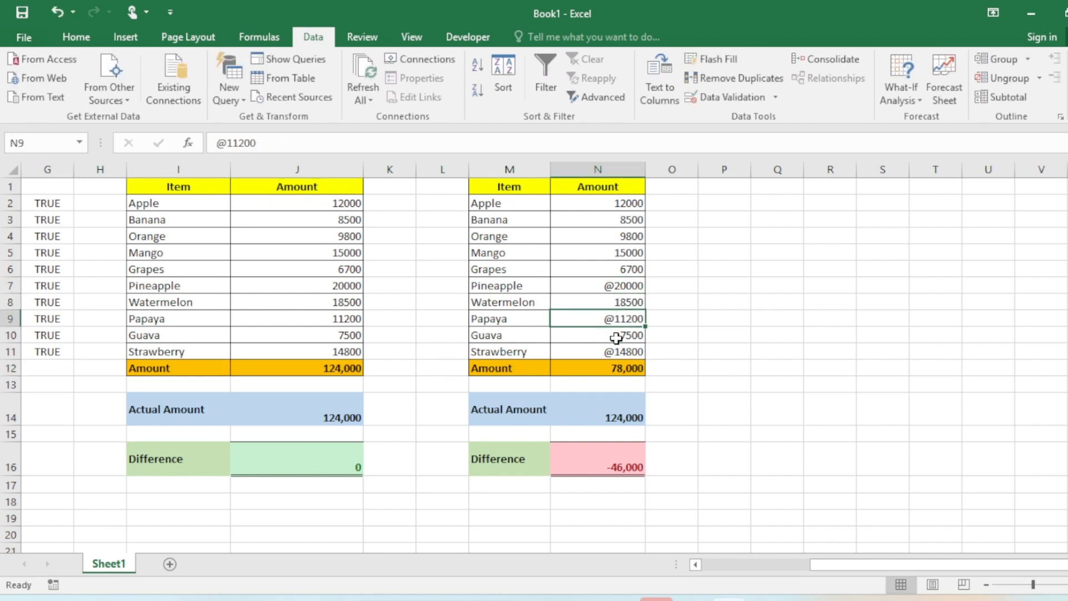
click(615, 366)
double_click(618, 367)
key(Escape)
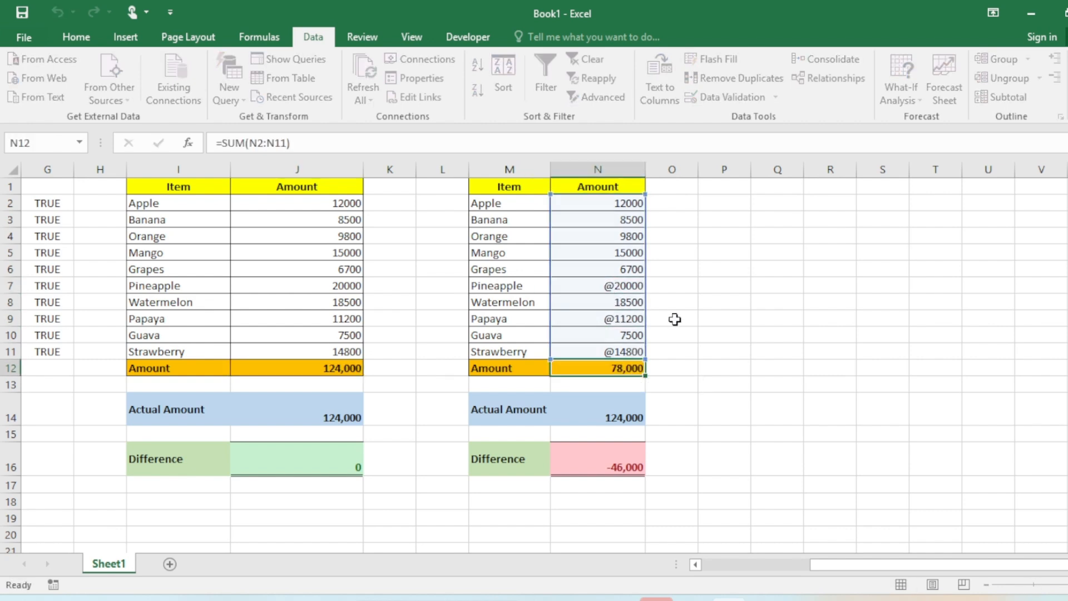
Select N2:N11 and use Find and Replace to replace every @ with nothing via Replace All
drag(627, 201, 614, 354)
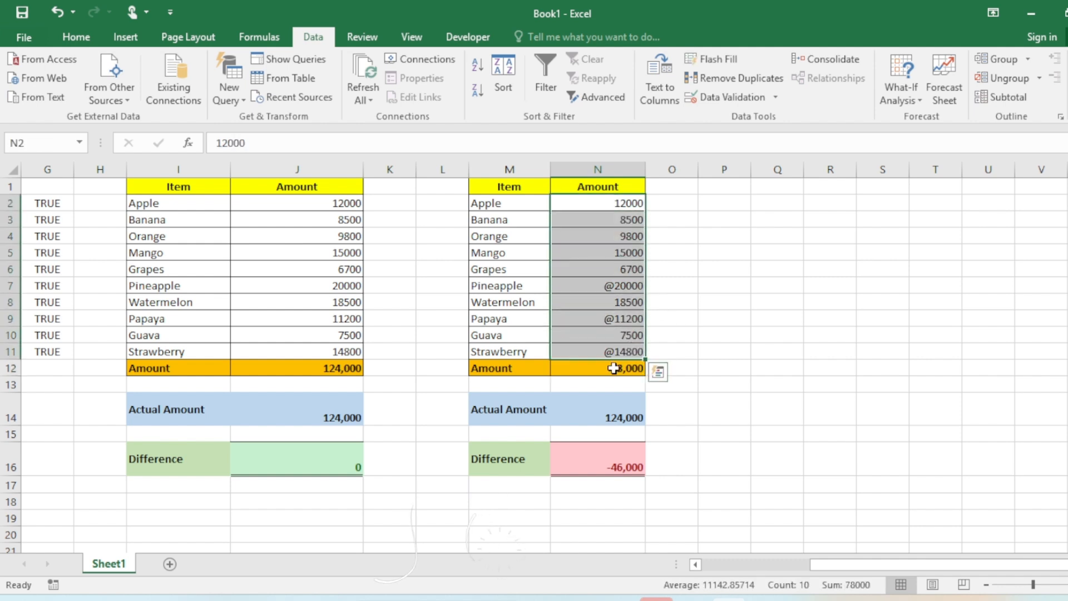
click(614, 287)
drag(605, 208, 615, 350)
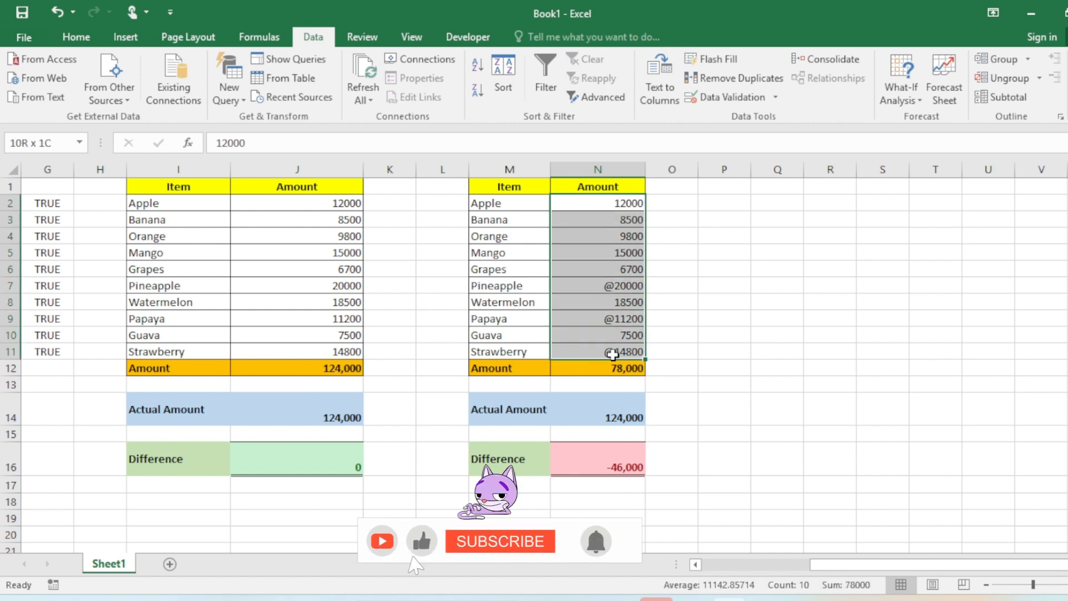
drag(608, 206, 614, 351)
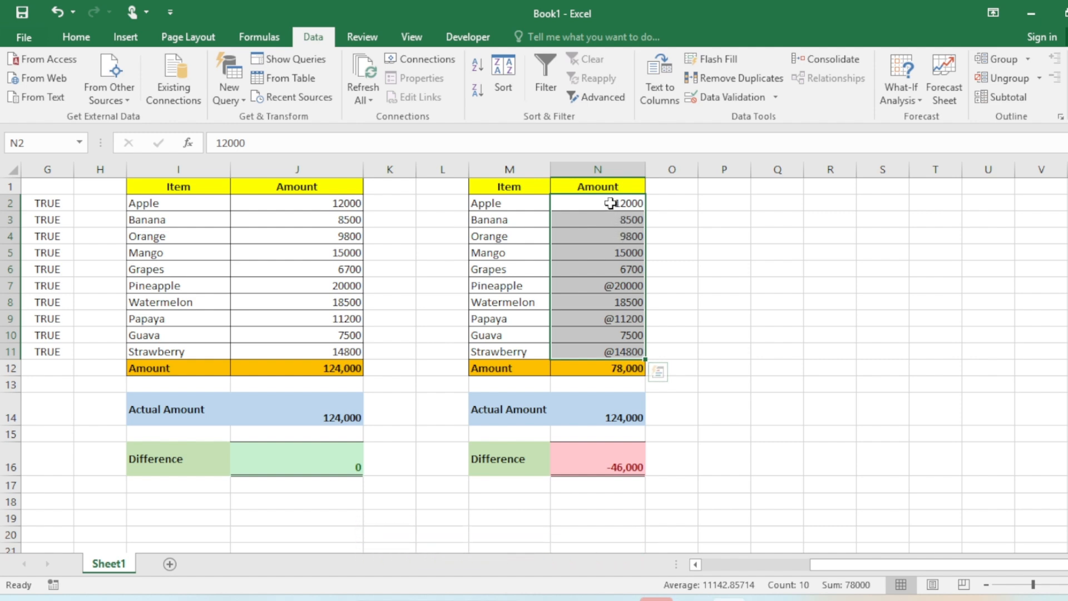
drag(613, 203, 617, 357)
key(ctrl+f)
mouse_move(747, 262)
mouse_down()
mouse_move(740, 243)
mouse_move(754, 266)
mouse_up()
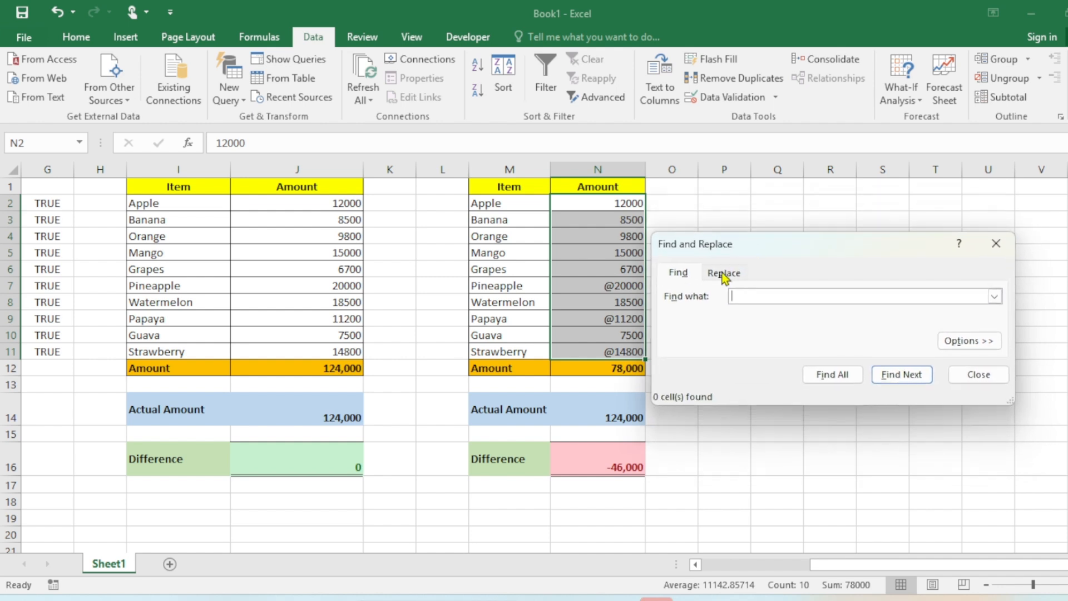
click(724, 271)
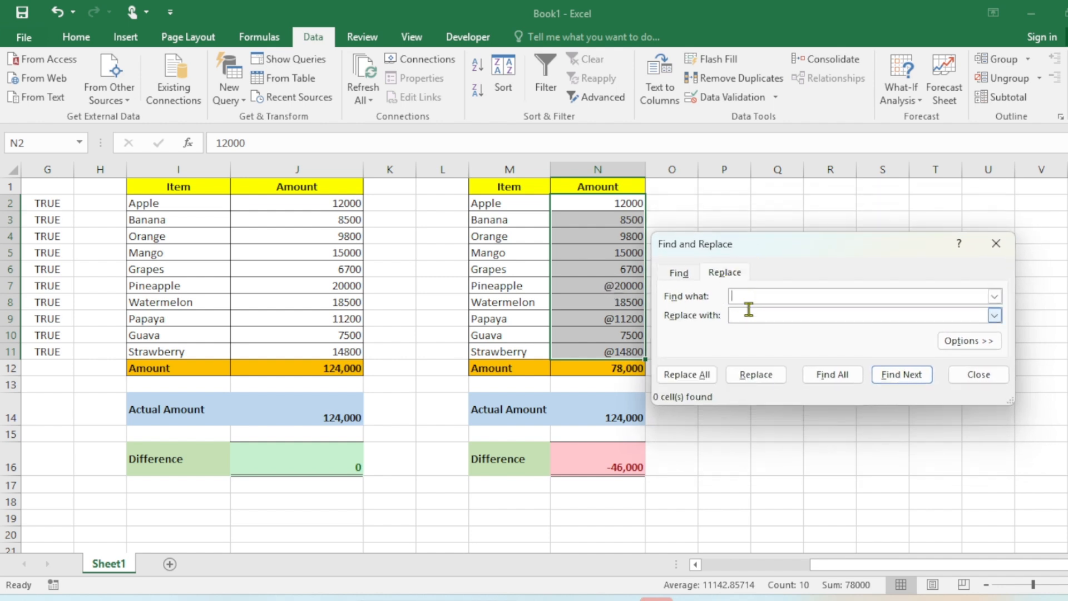
click(742, 291)
click(760, 315)
click(681, 376)
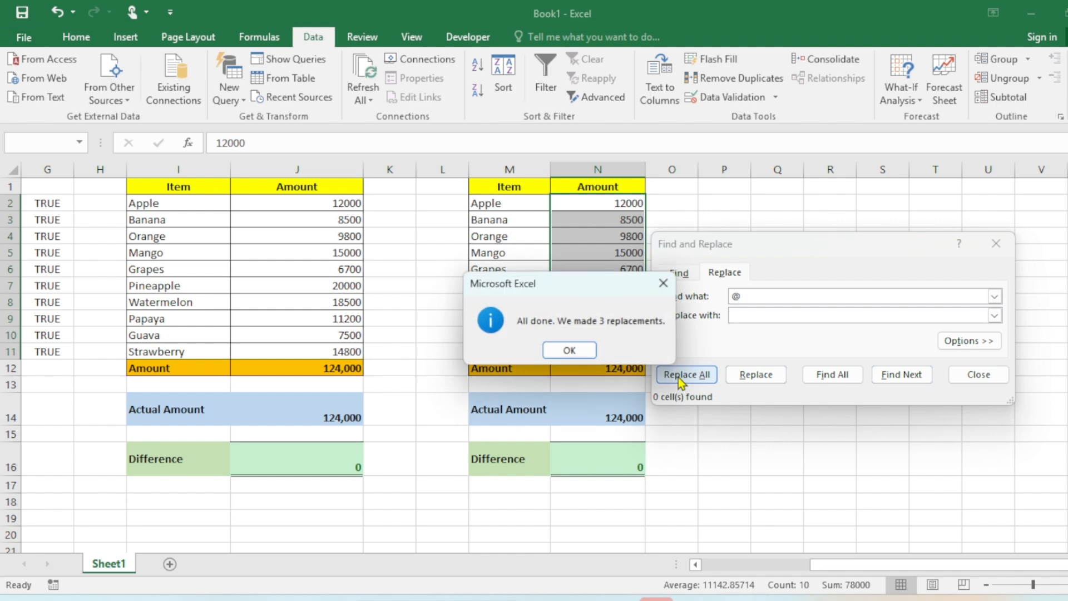
click(573, 349)
click(980, 375)
Check the N12 total, N14 actual amount and N16 difference formula of the third table
click(636, 368)
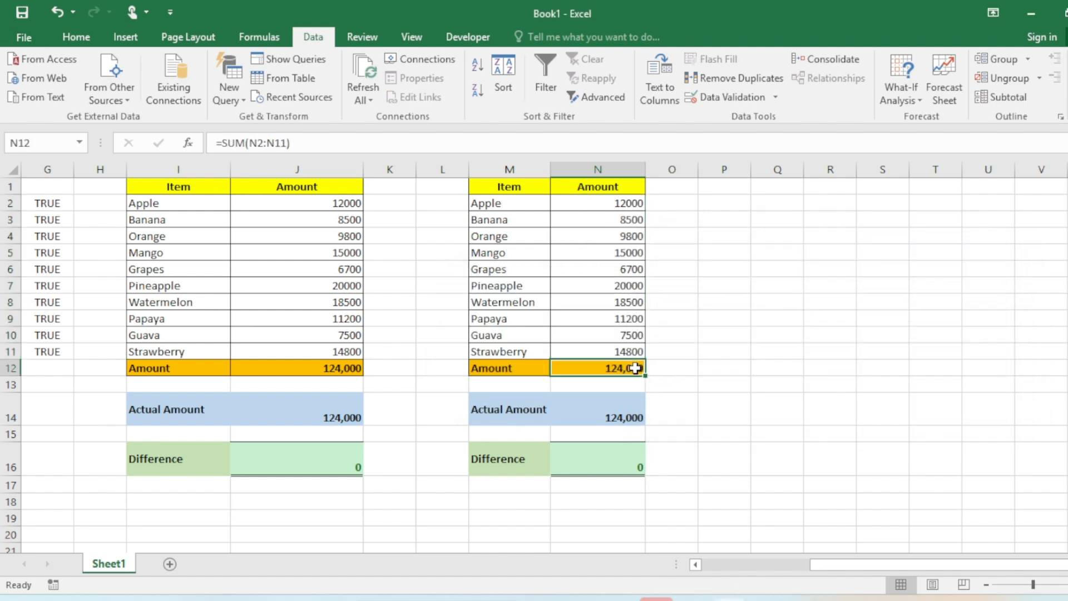
double_click(636, 367)
key(Escape)
click(624, 417)
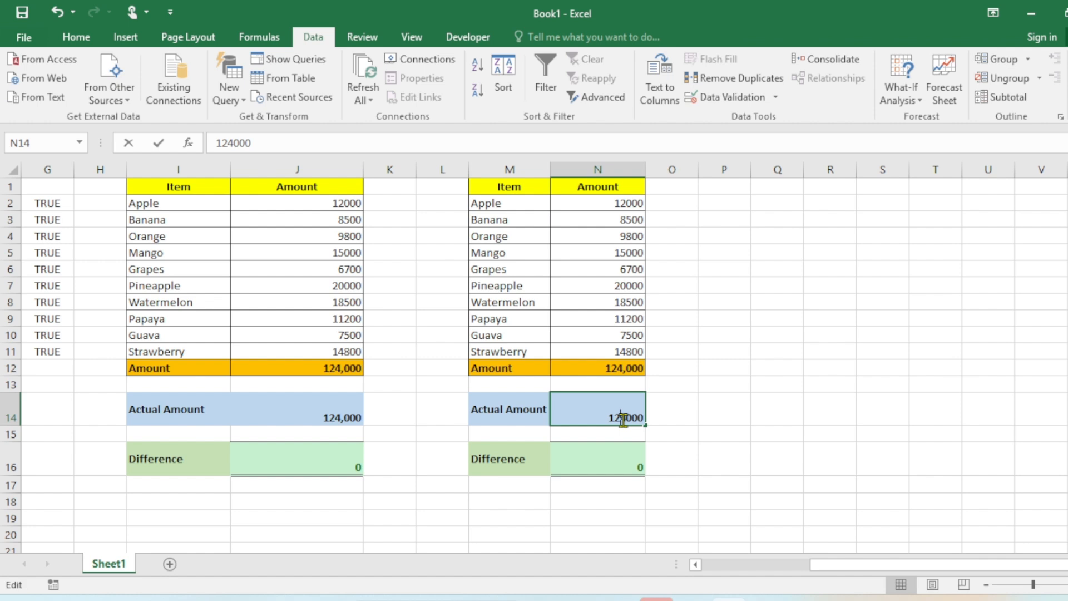
double_click(626, 458)
key(Escape)
double_click(617, 368)
key(Escape)
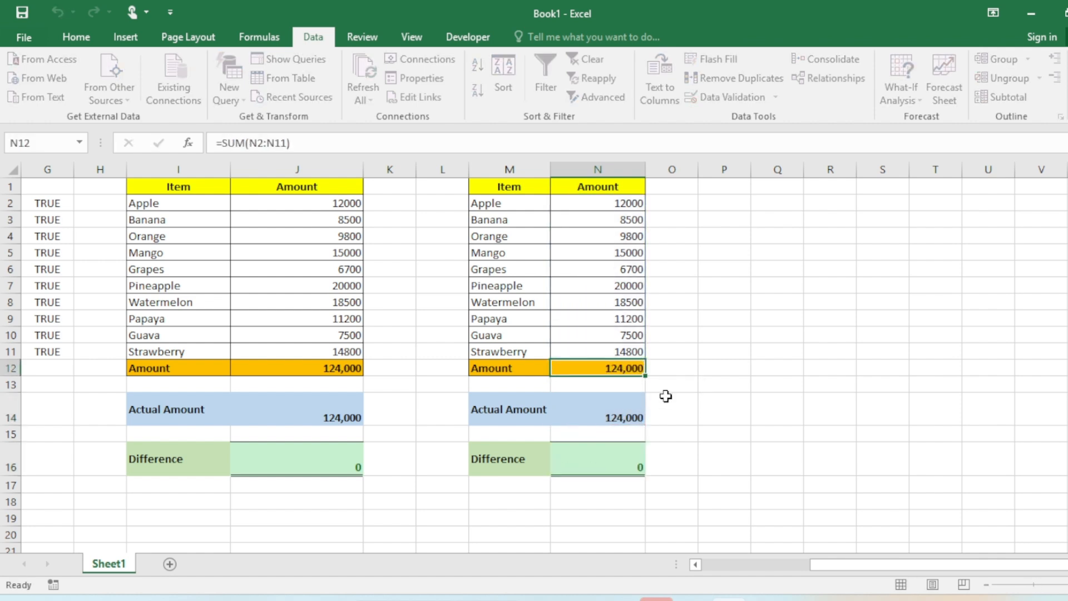
double_click(624, 469)
key(Escape)
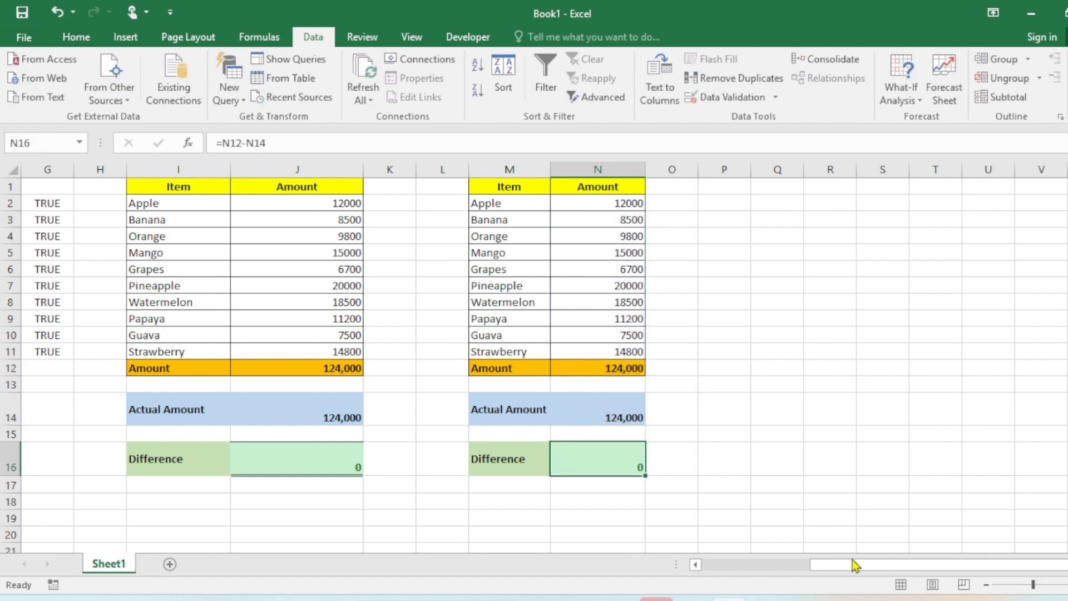
drag(851, 563, 684, 562)
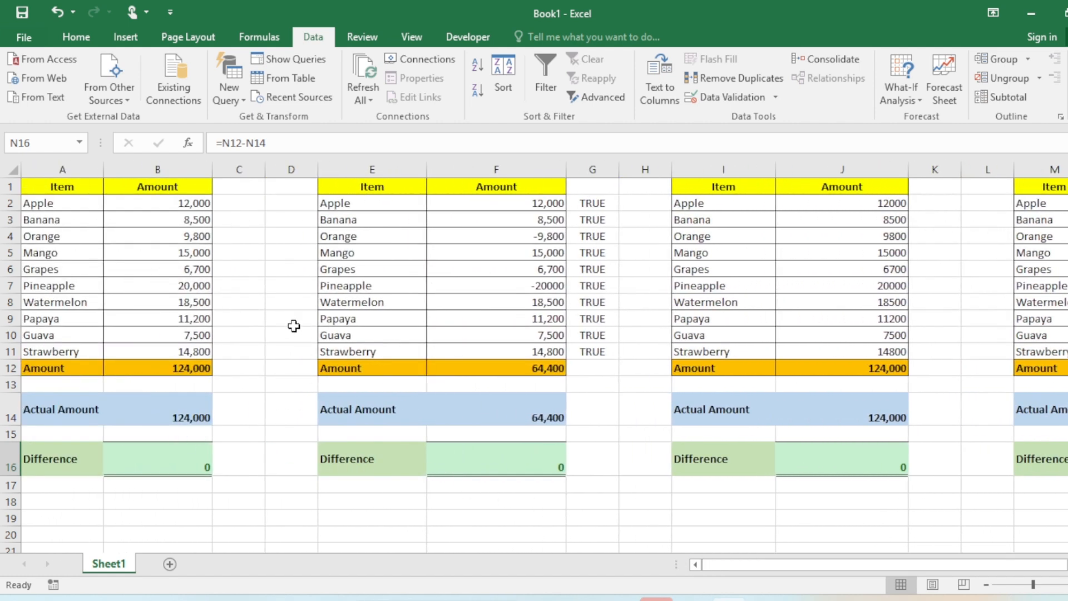